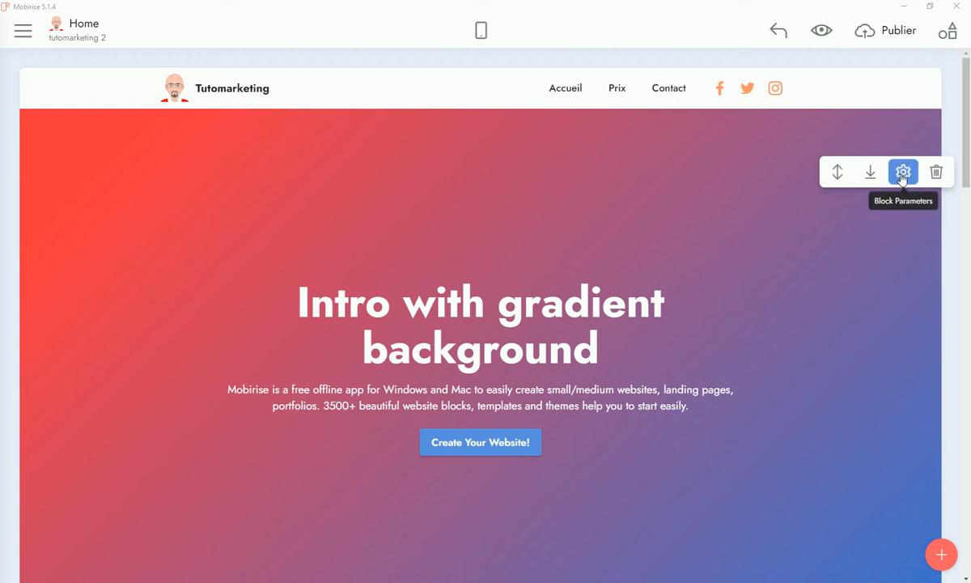
- Set the intro block's first background gradient colour to orange and check the result on the page
click(903, 173)
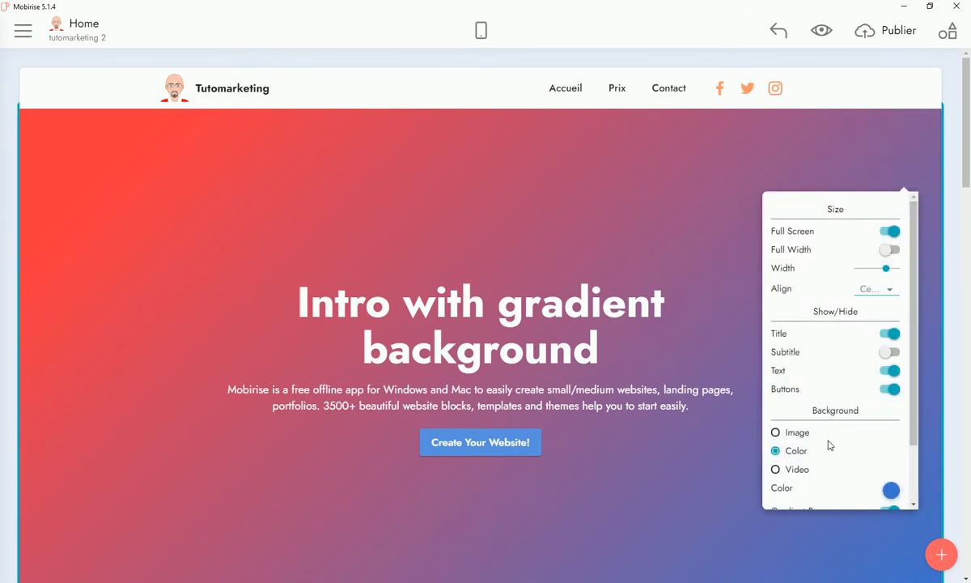
scroll(780, 420, down, 1)
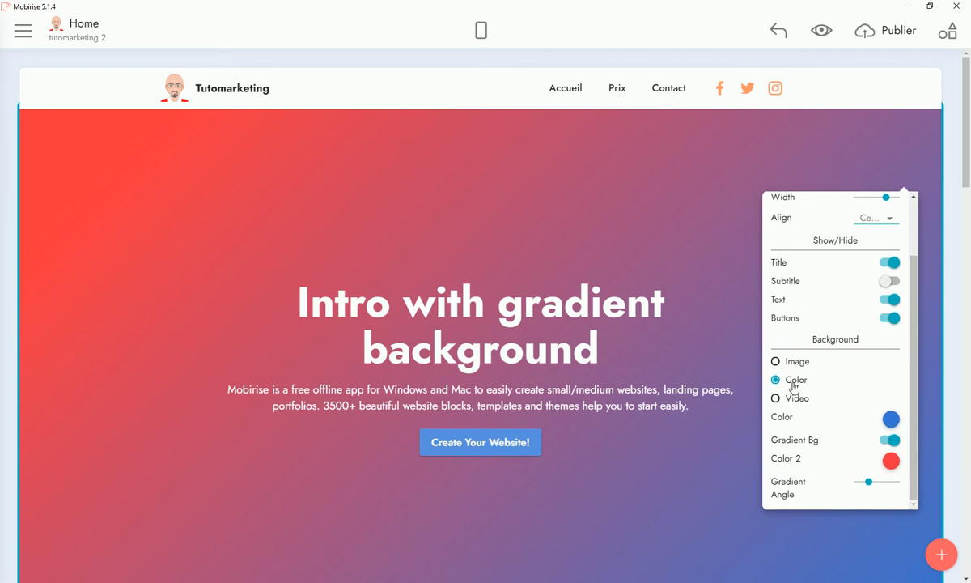
click(892, 421)
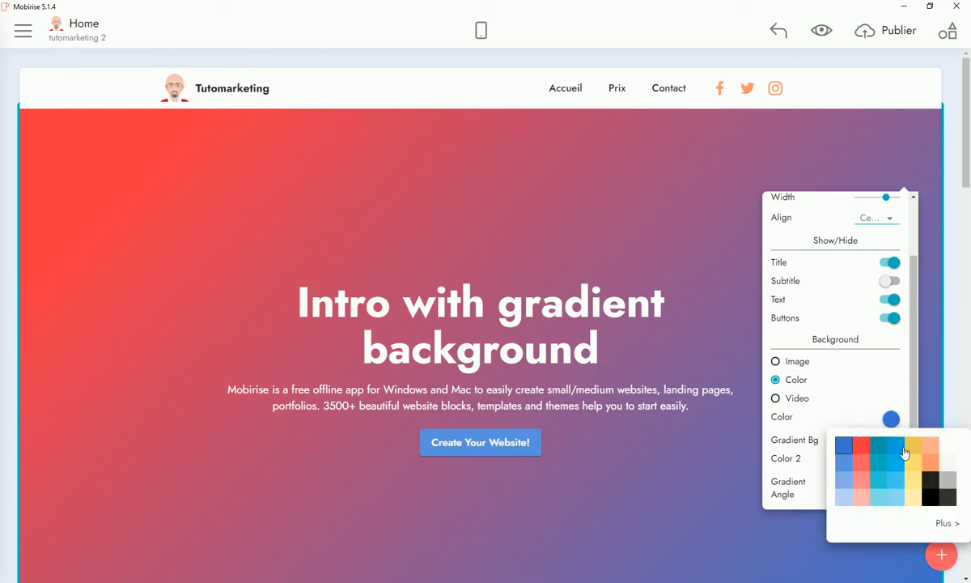
click(931, 464)
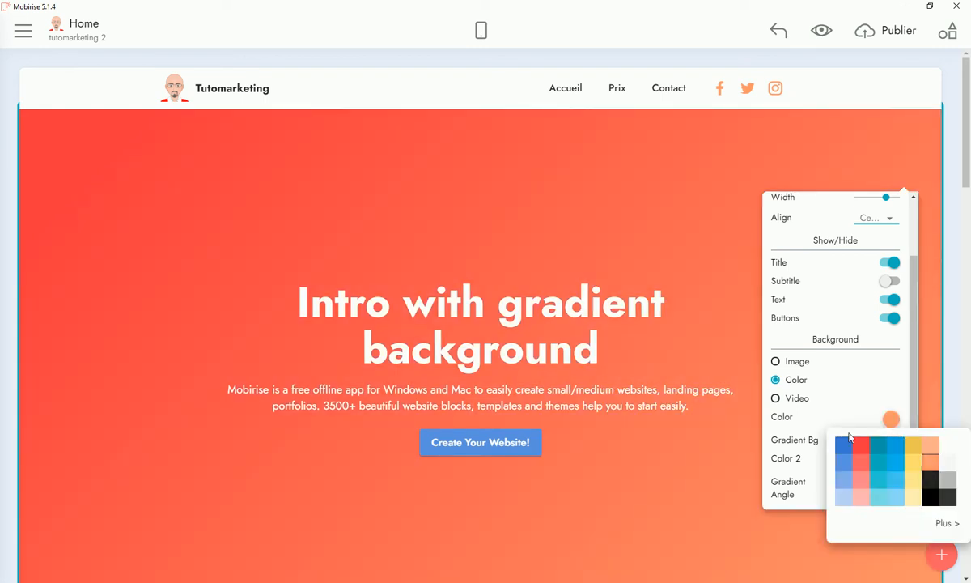
click(698, 435)
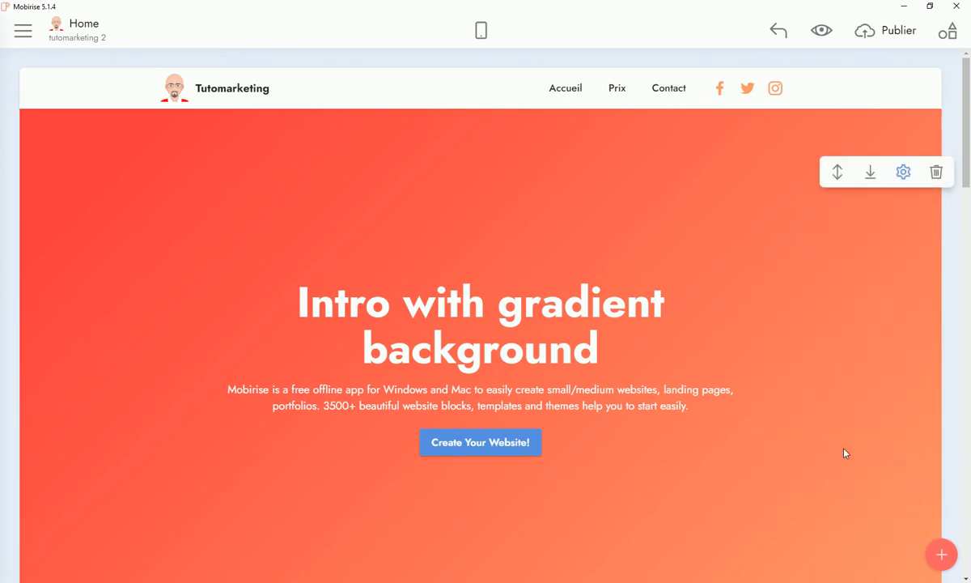
scroll(722, 336, down, 5)
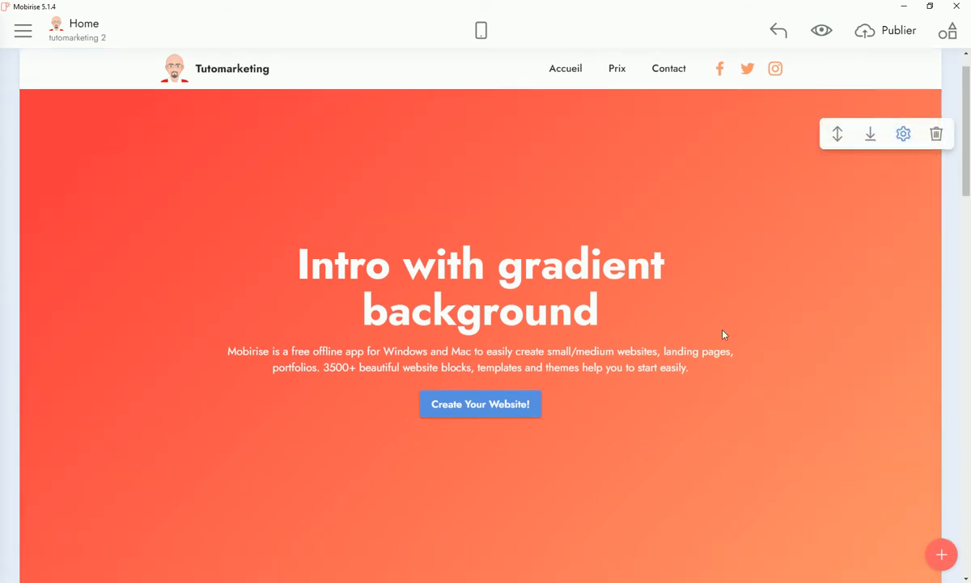
scroll(867, 240, up, 5)
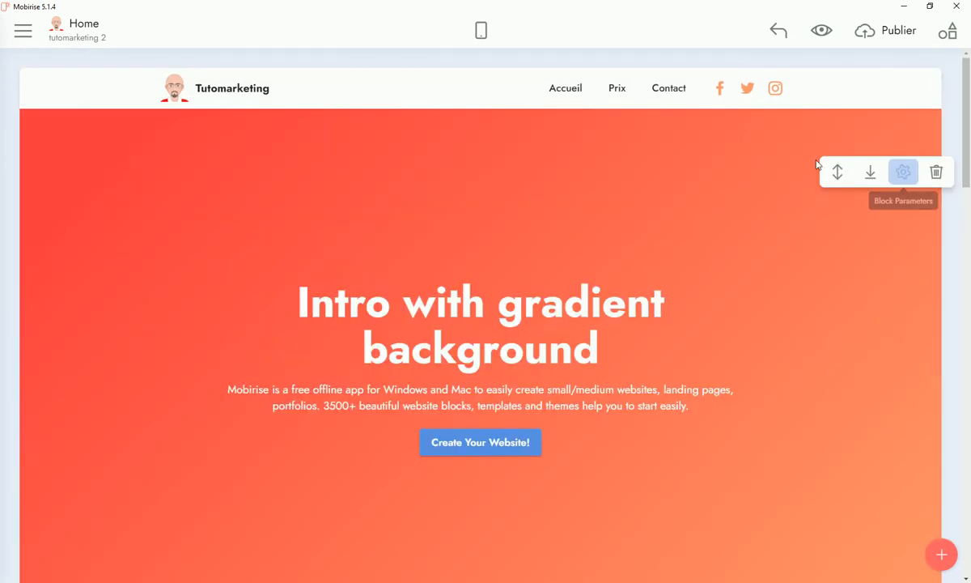
- Try light orange and blue as the intro block's second gradient colour, finally setting Color 2 to light red
click(904, 172)
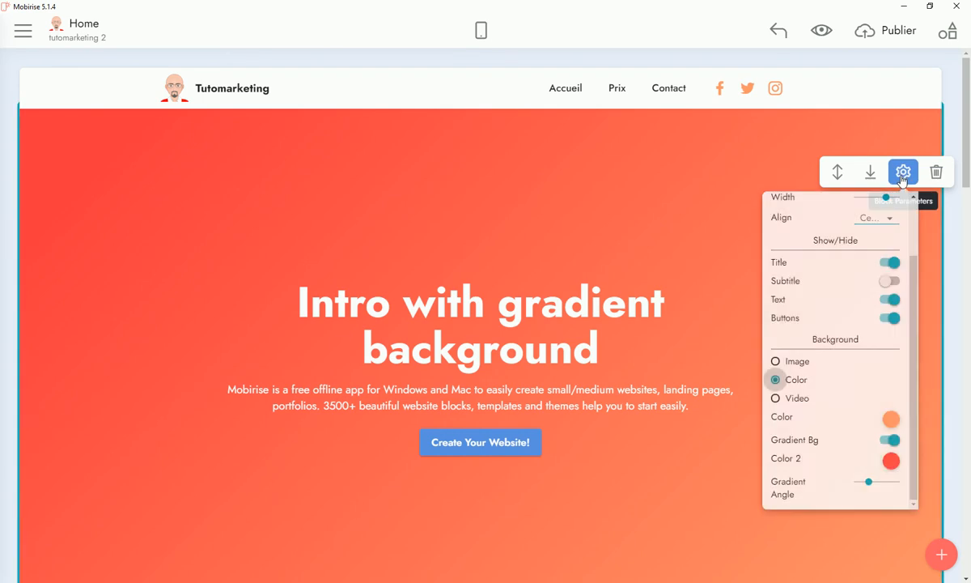
click(892, 461)
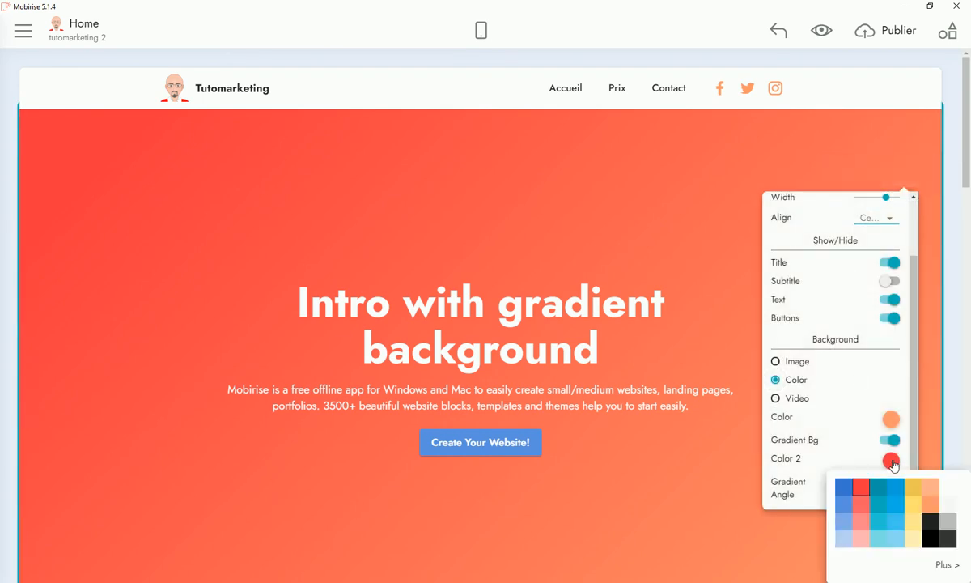
click(930, 489)
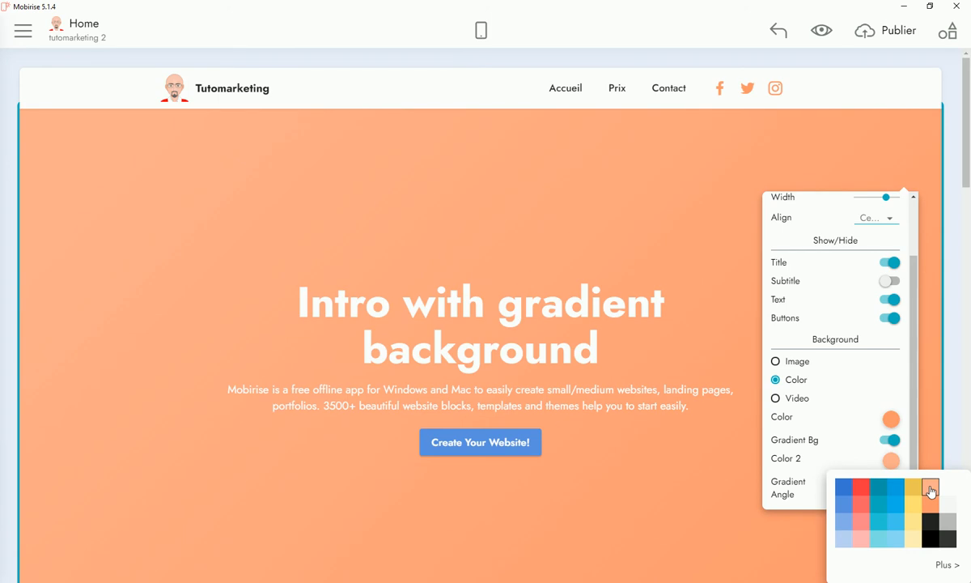
click(862, 521)
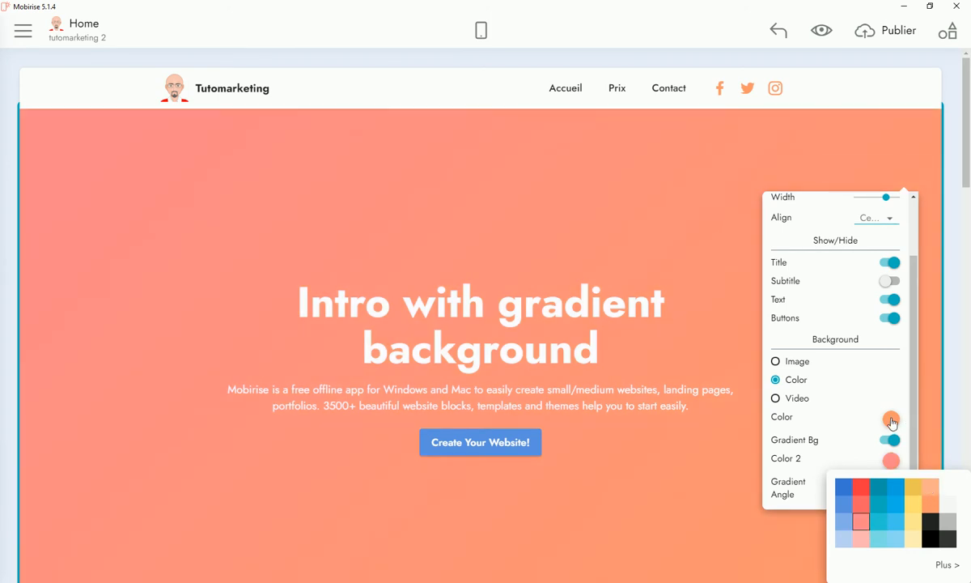
click(896, 487)
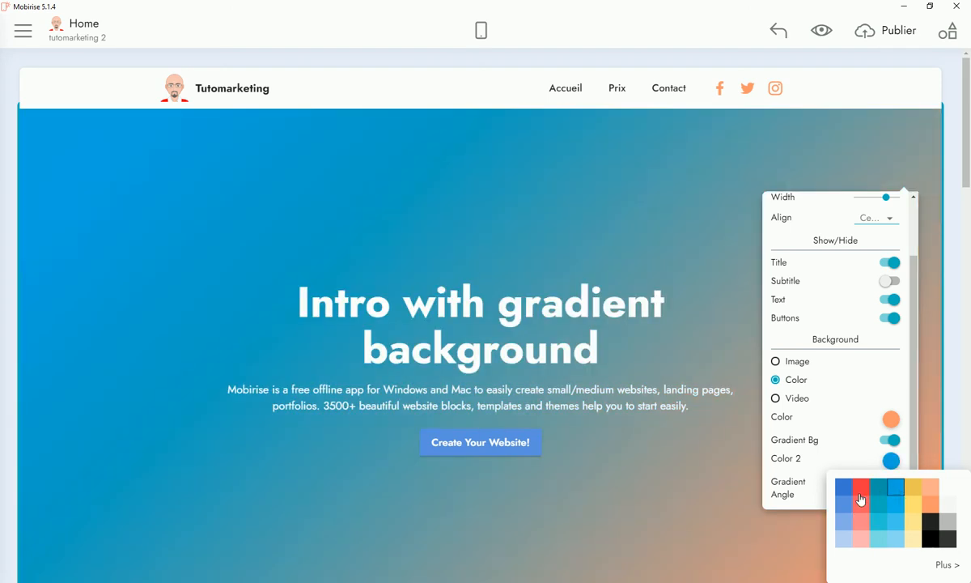
click(861, 521)
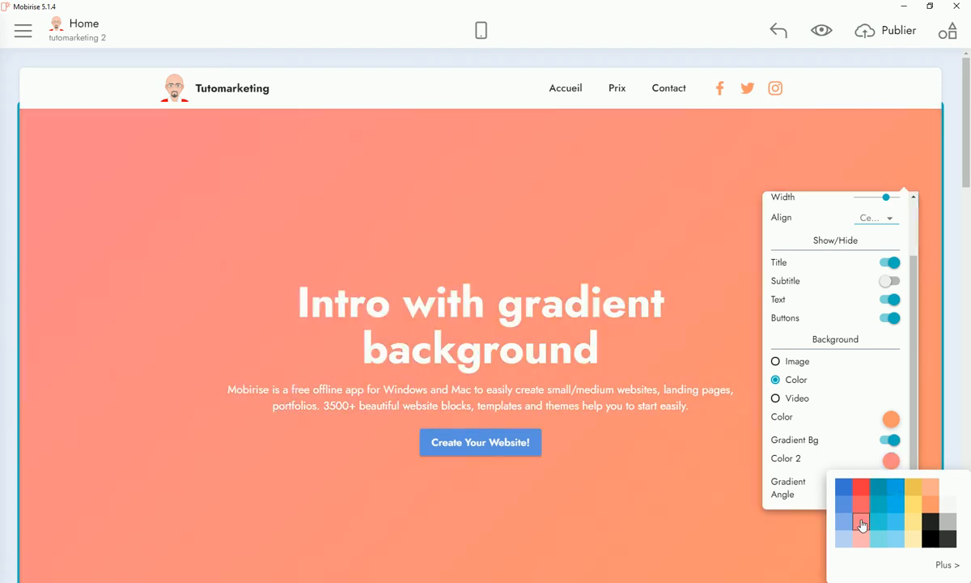
click(889, 419)
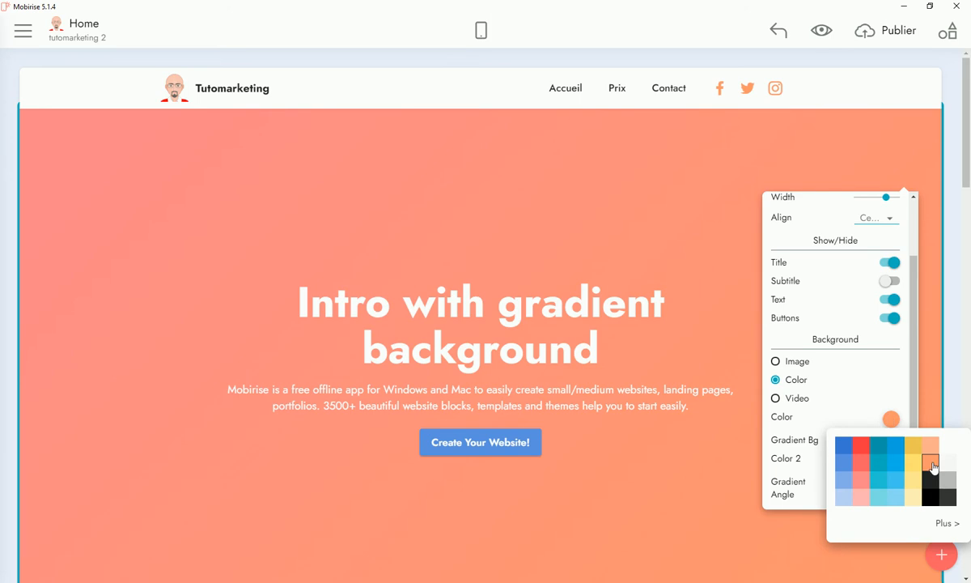
click(737, 455)
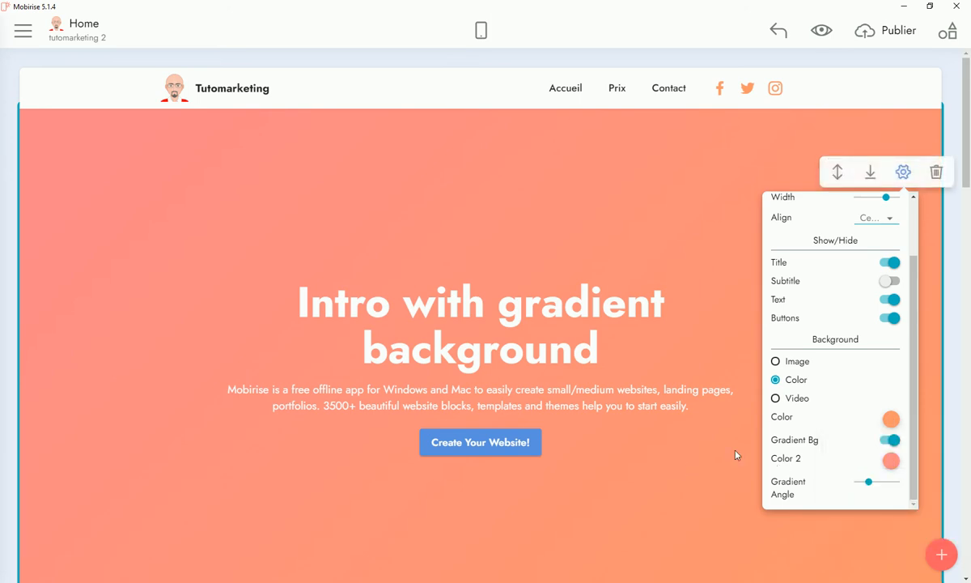
click(735, 454)
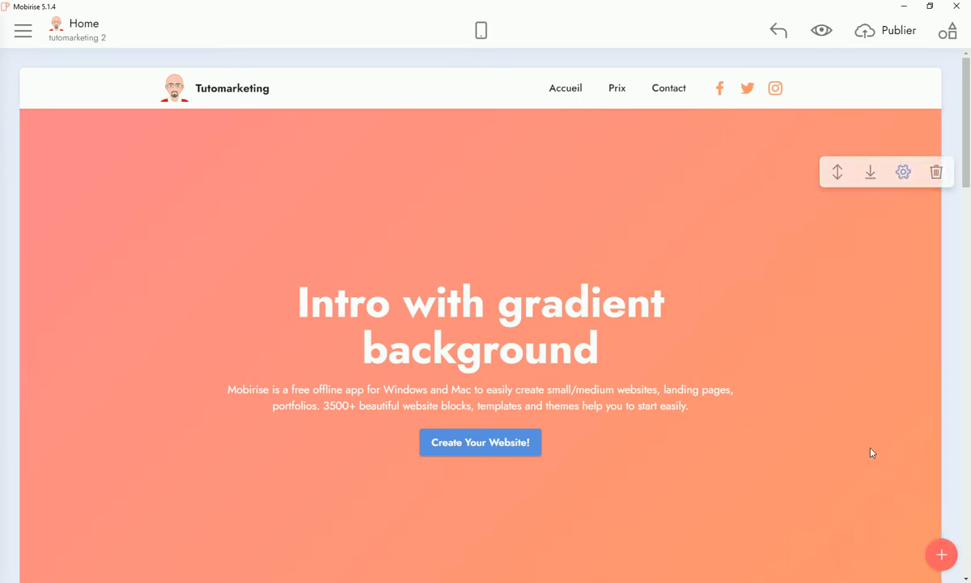
- Increase the intro block's gradient angle so the light red starts from the upper-right corner
click(903, 171)
mouse_move(869, 481)
mouse_down()
mouse_move(882, 481)
mouse_move(860, 480)
mouse_move(897, 483)
mouse_move(880, 483)
mouse_up()
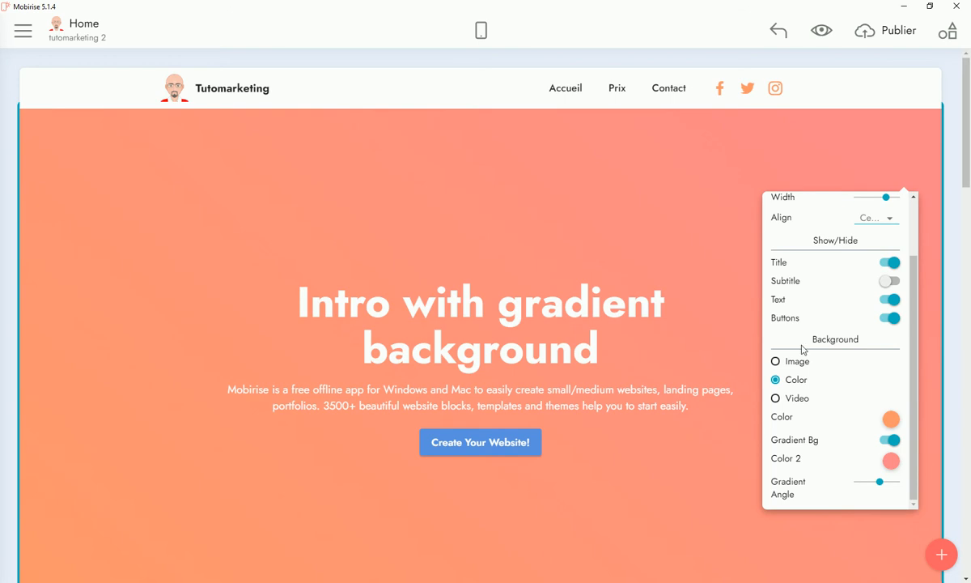
- Switch the intro block's background to Image and open the free online library for choosing a picture
click(779, 363)
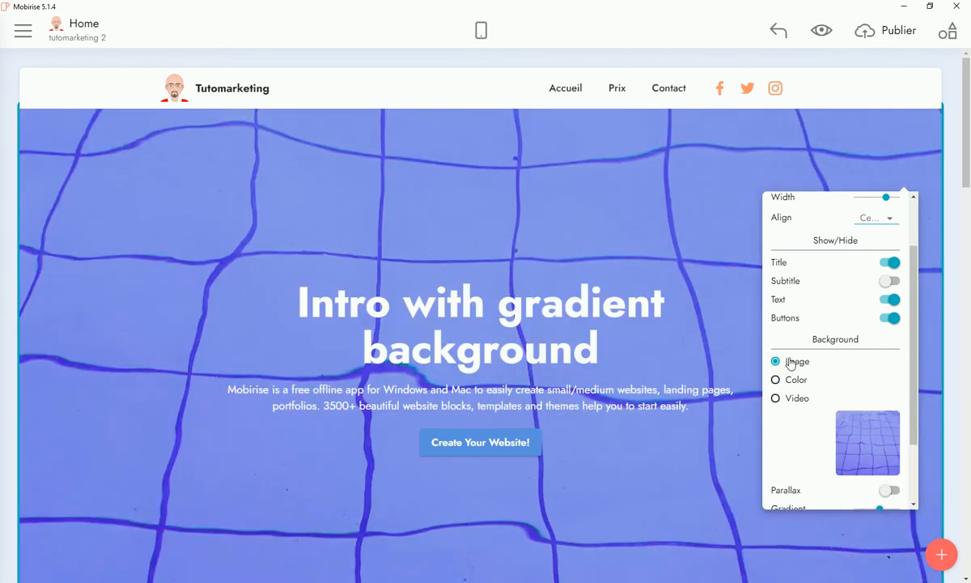
click(873, 446)
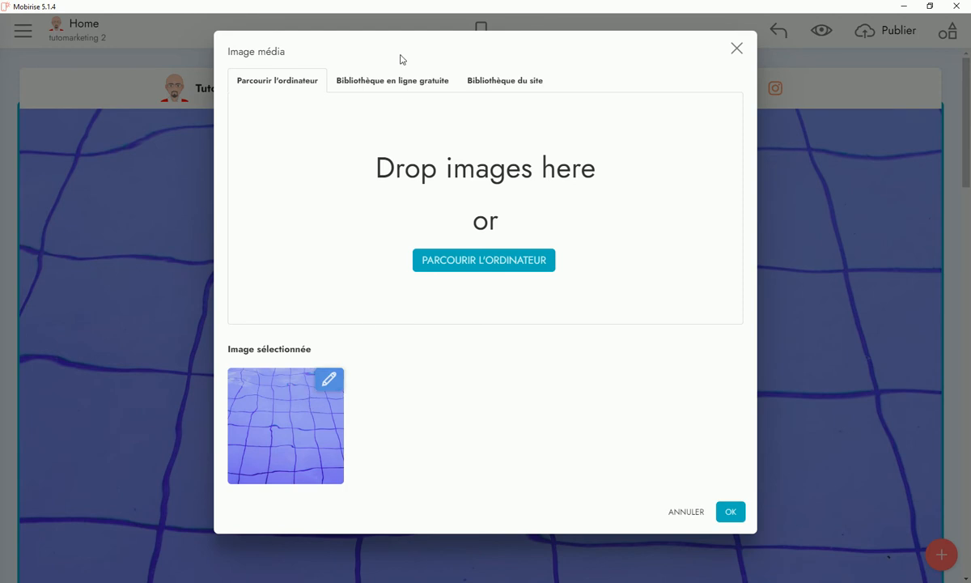
click(366, 86)
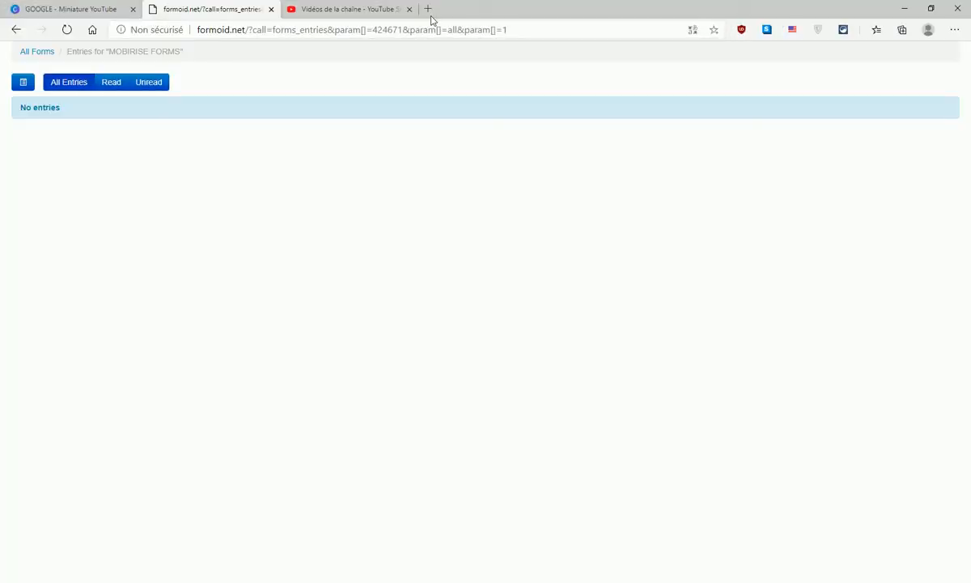
- Switch to the web browser, search Google for "pixabay" in a new tab and open the Pixabay site
click(428, 9)
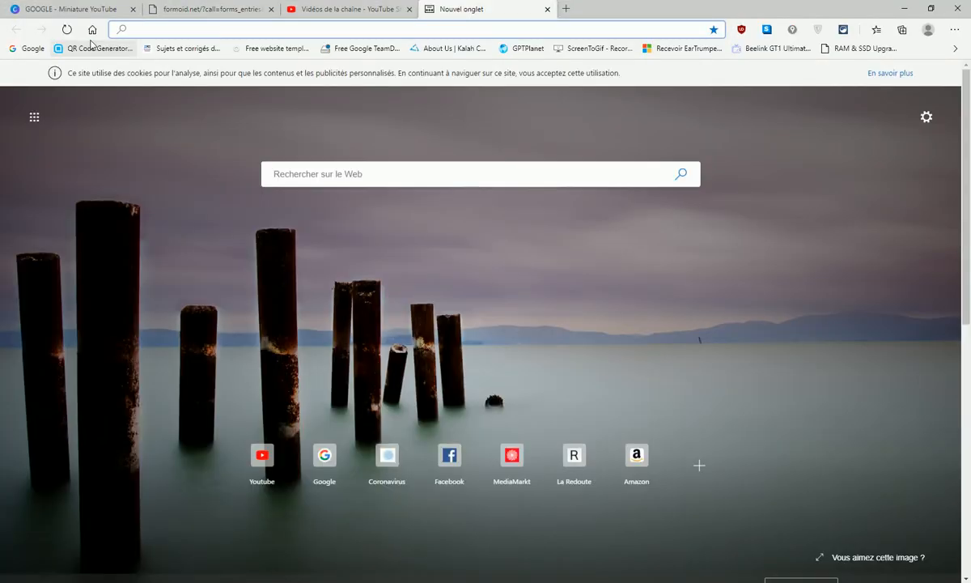
click(92, 30)
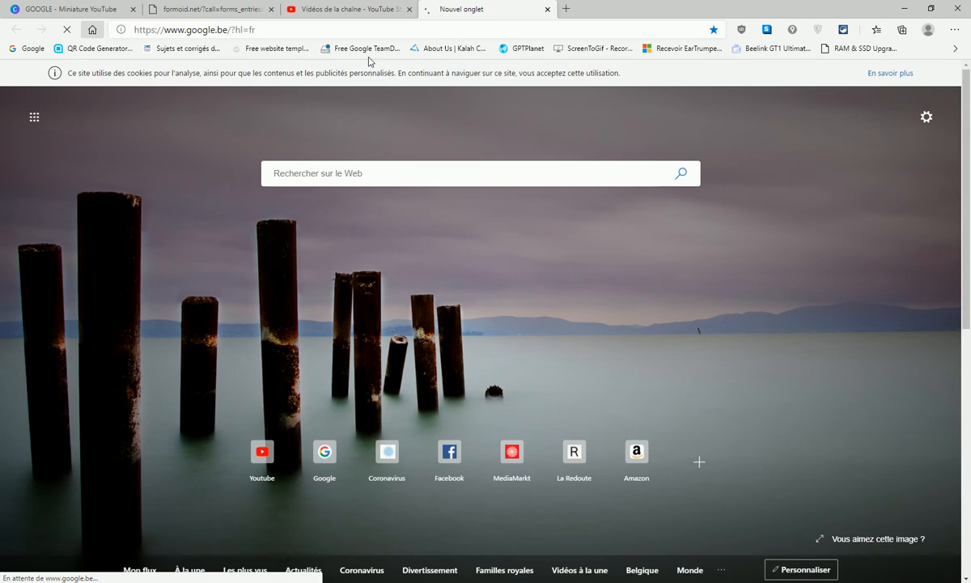
text(pixabay)
key(Return)
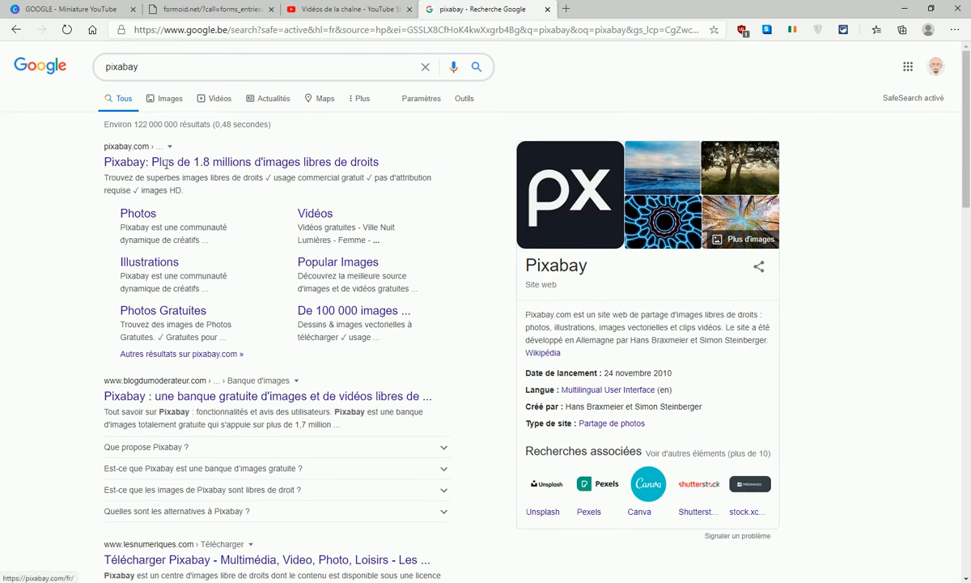
click(217, 167)
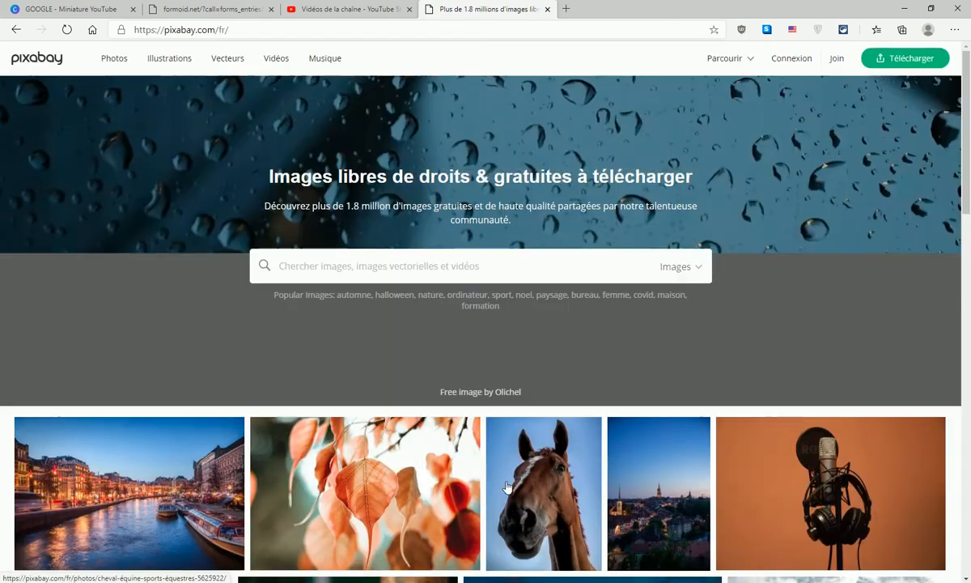
- Search Pixabay for "informatique" and browse the free images offered
scroll(481, 231, down, 4)
scroll(482, 230, up, 4)
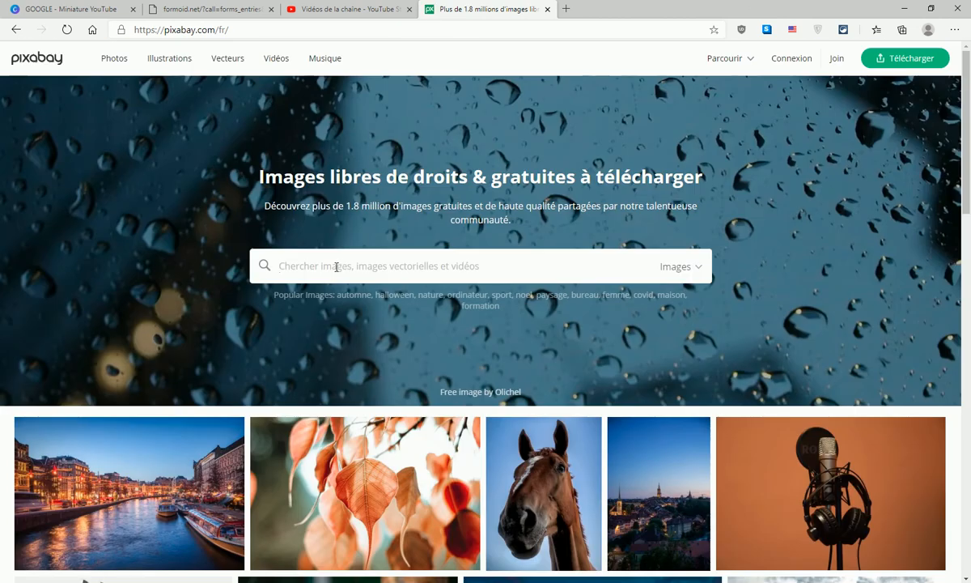
click(336, 267)
text(info)
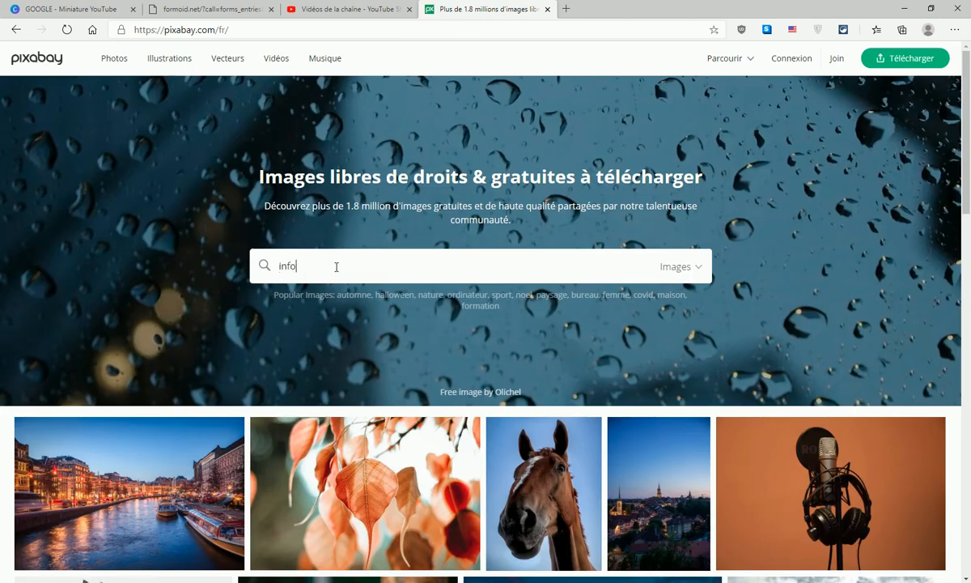
key(Return)
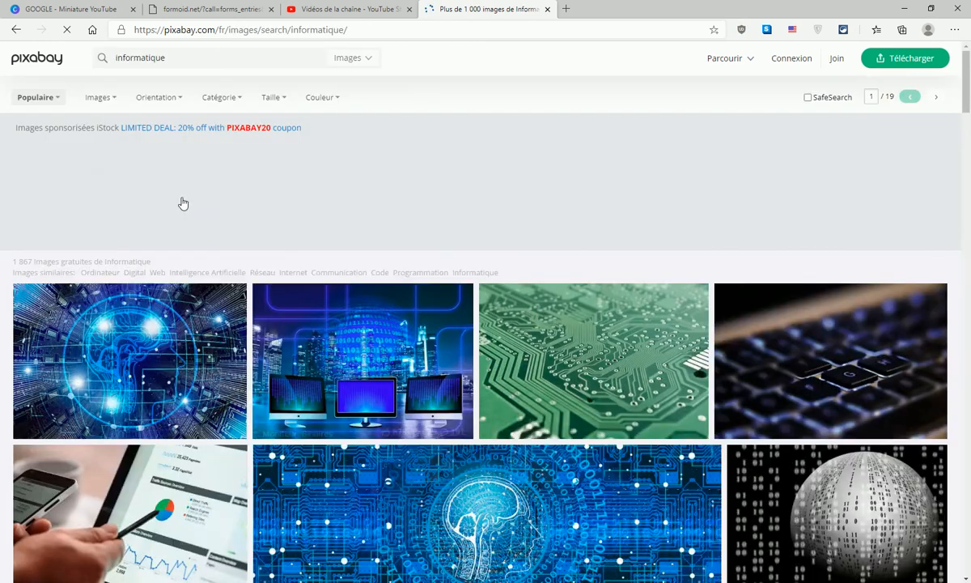
scroll(455, 293, down, 3)
scroll(455, 293, down, 4)
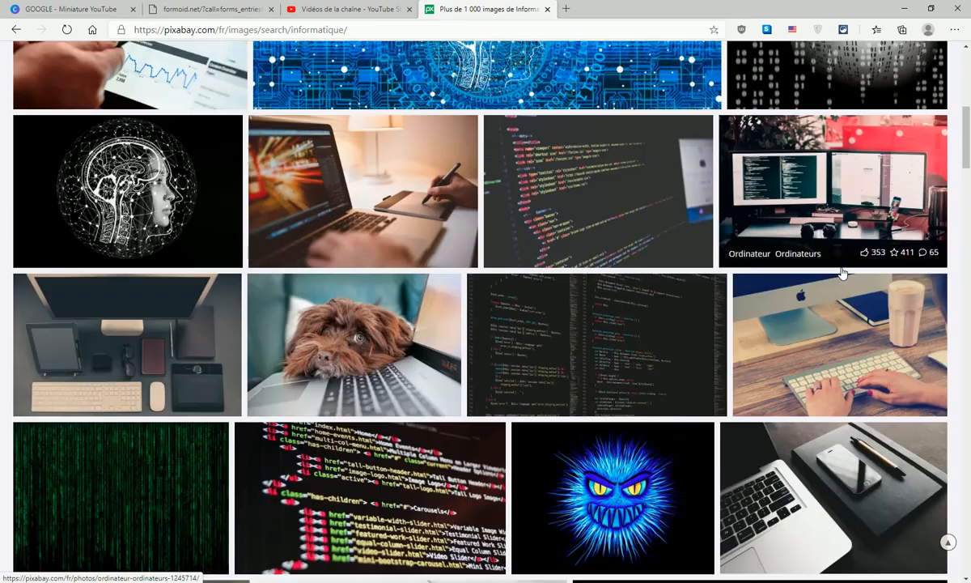
scroll(527, 319, down, 4)
scroll(620, 340, down, 4)
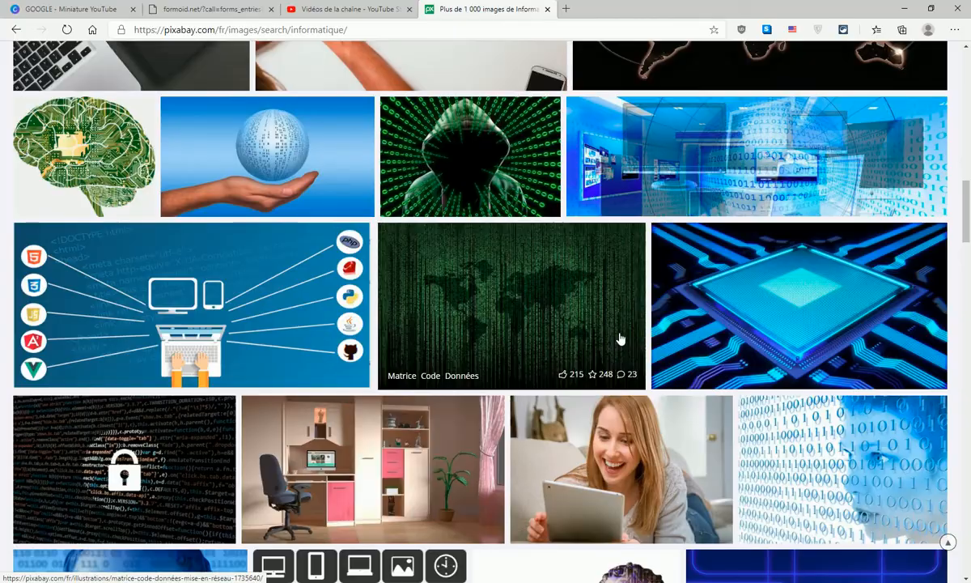
scroll(620, 340, down, 5)
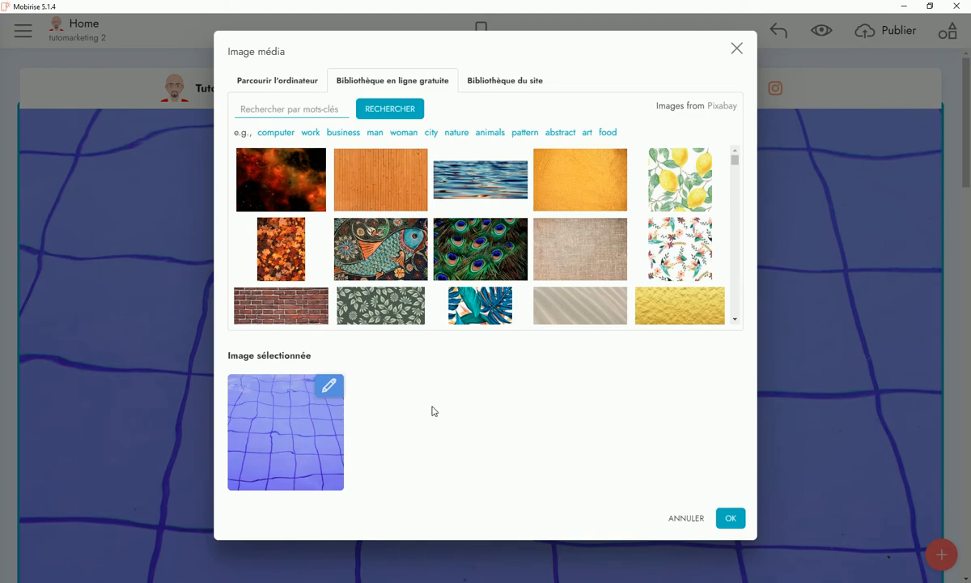
- Return to Mobirise, view the computer upload option and browse the images in the free online library
click(290, 85)
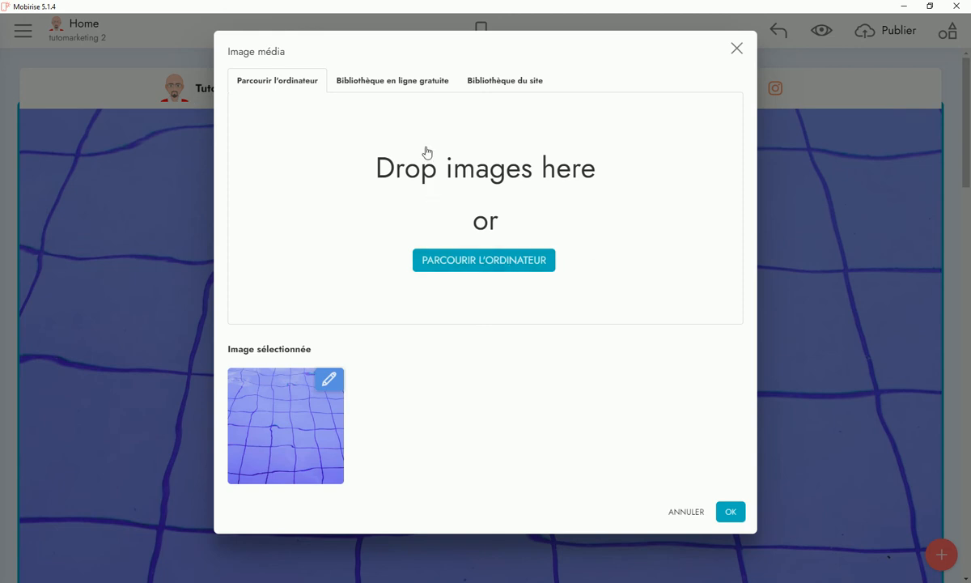
click(389, 82)
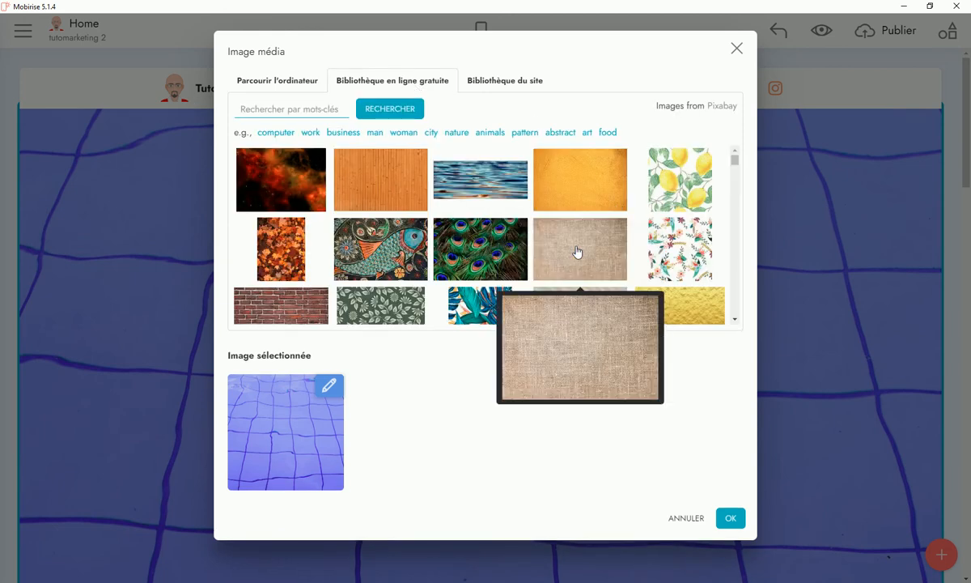
scroll(577, 251, down, 5)
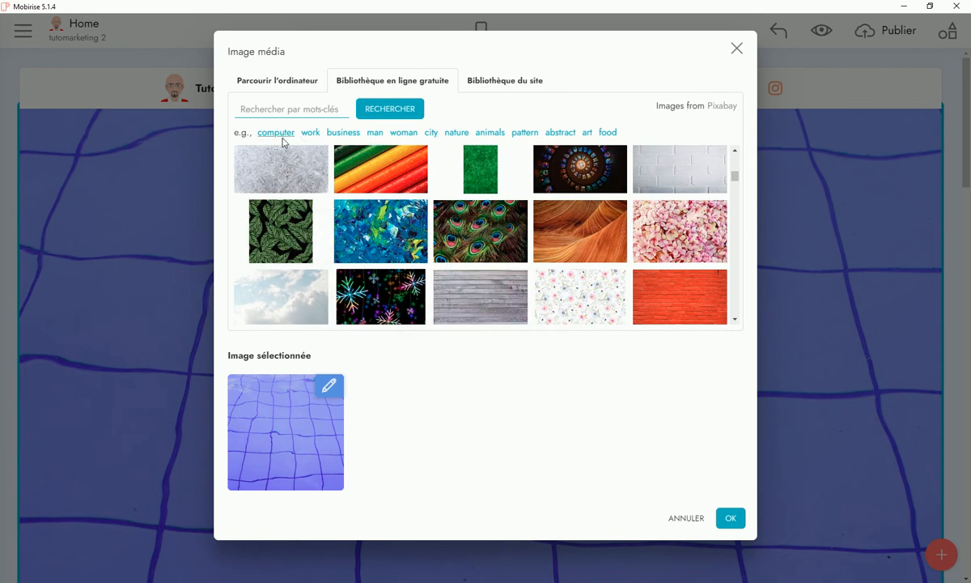
- View the free online library's images for the suggested keywords "city" and "woman"
mouse_move(380, 176)
click(431, 134)
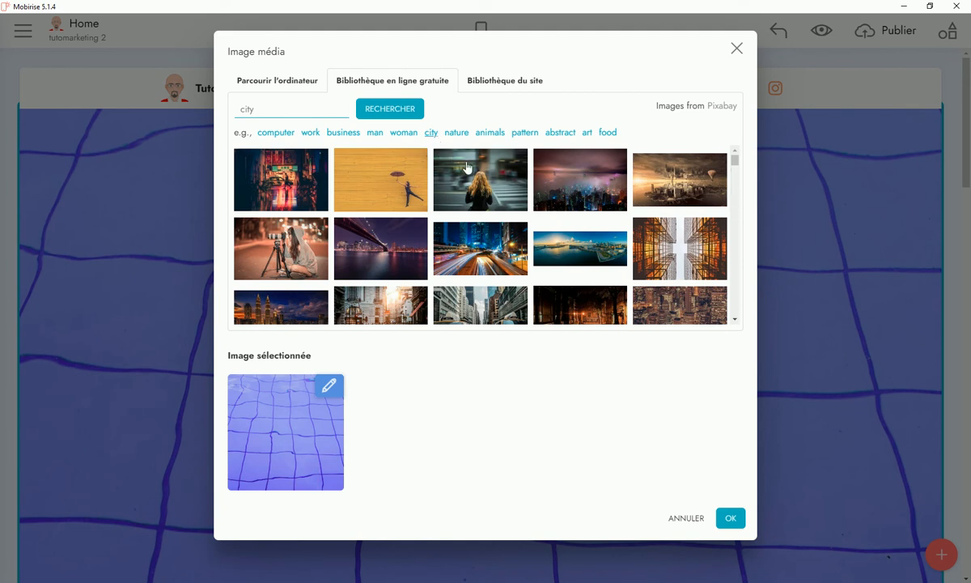
click(402, 135)
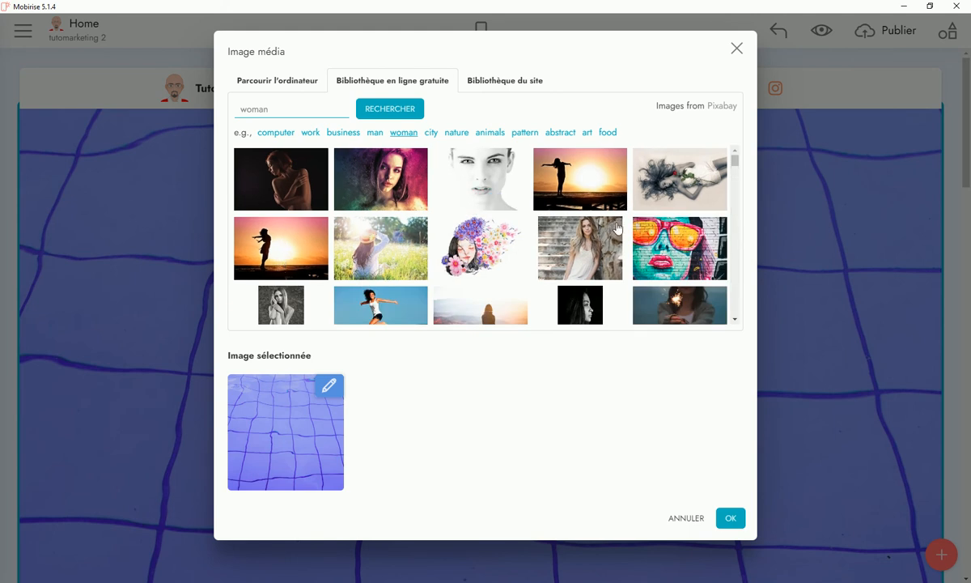
- Browse the free library's "woman" images and close the image picker without choosing one
scroll(506, 279, down, 3)
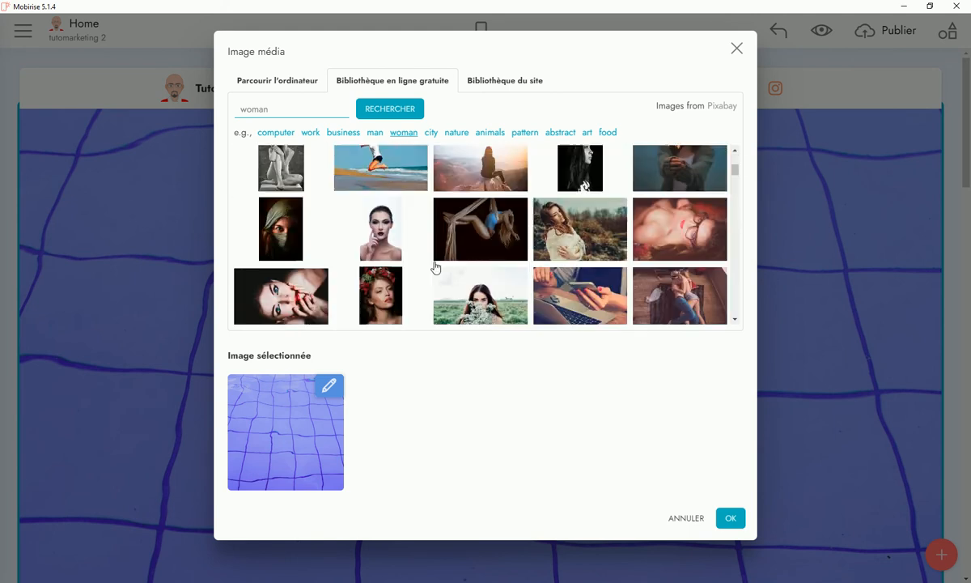
scroll(431, 197, up, 3)
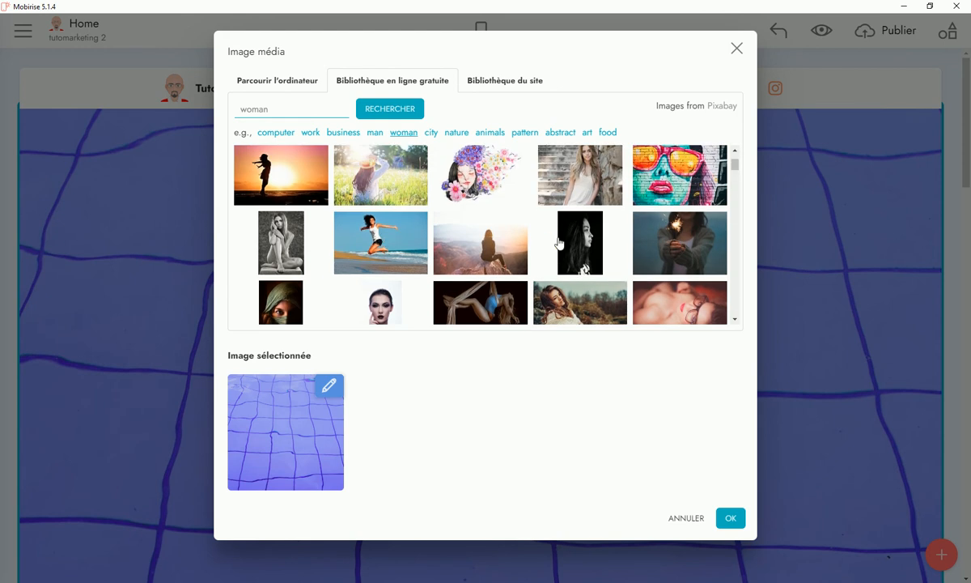
scroll(559, 242, down, 4)
scroll(557, 243, down, 1)
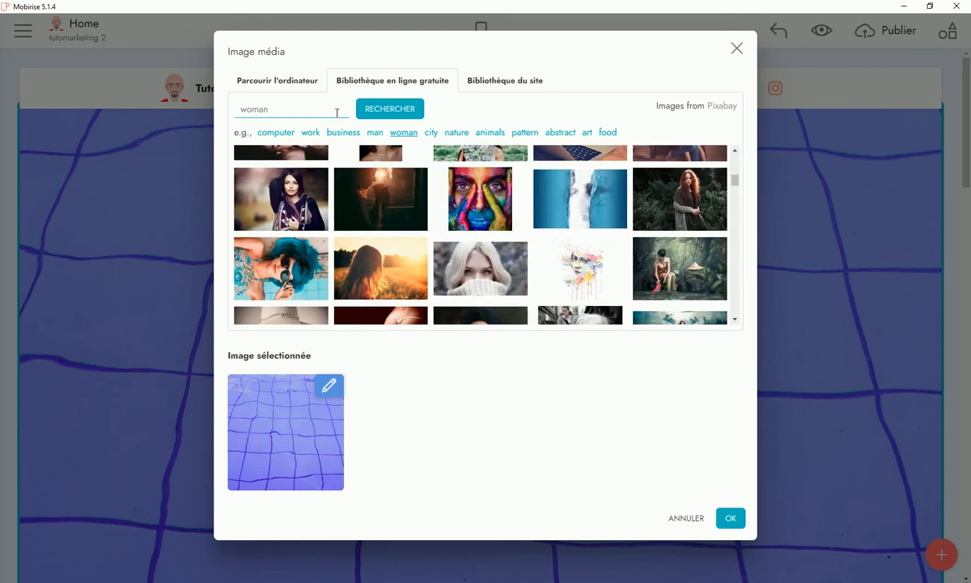
click(686, 521)
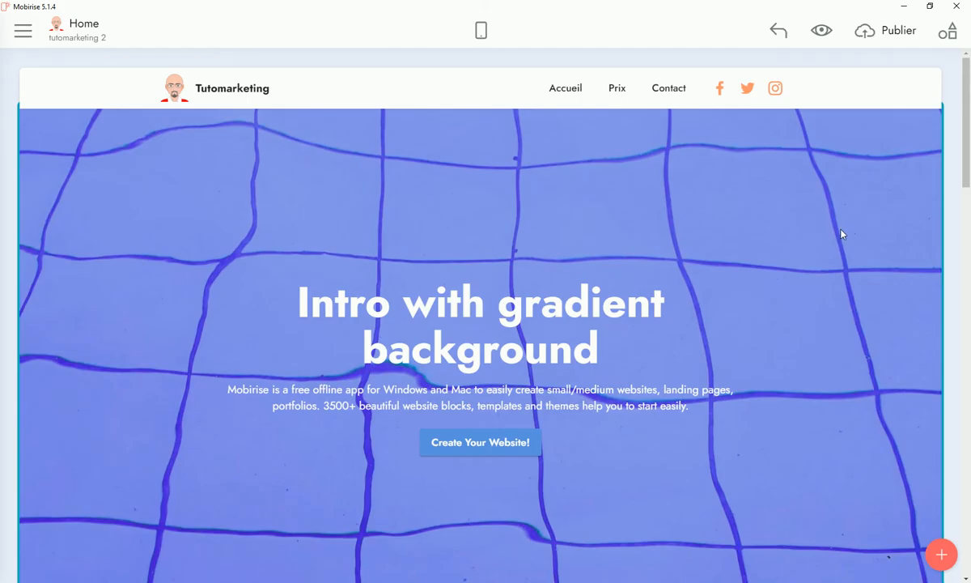
- Switch the intro block's background to video and select the sample Vimeo link for replacement
click(903, 173)
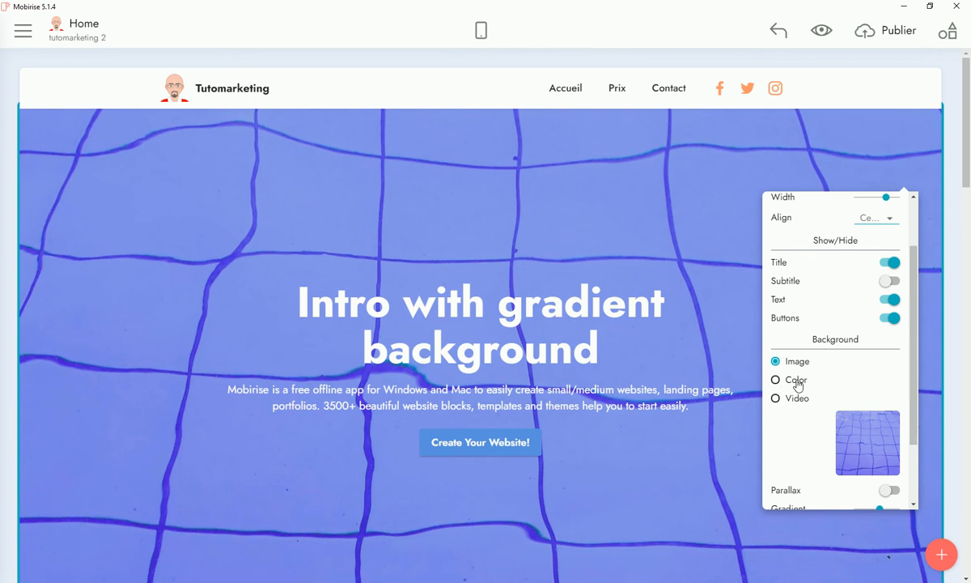
click(777, 400)
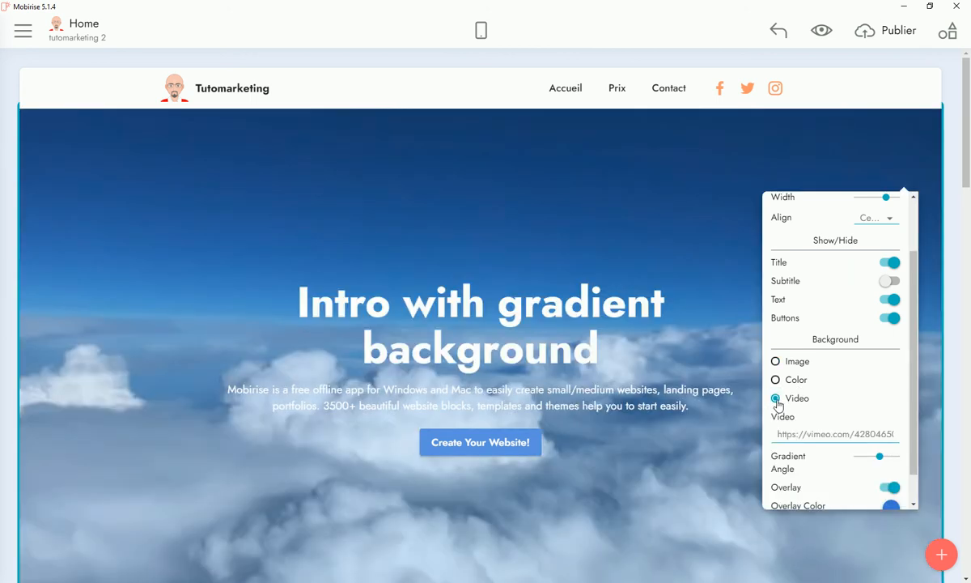
triple_click(812, 435)
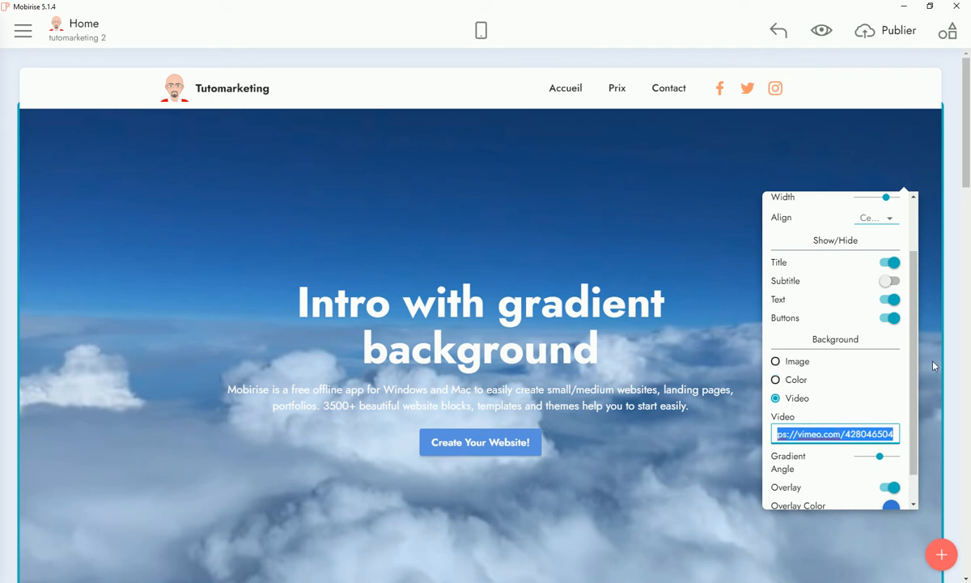
- Try pink and orange overlay colours on the video background, then choose the blue #6592e6
scroll(801, 421, down, 1)
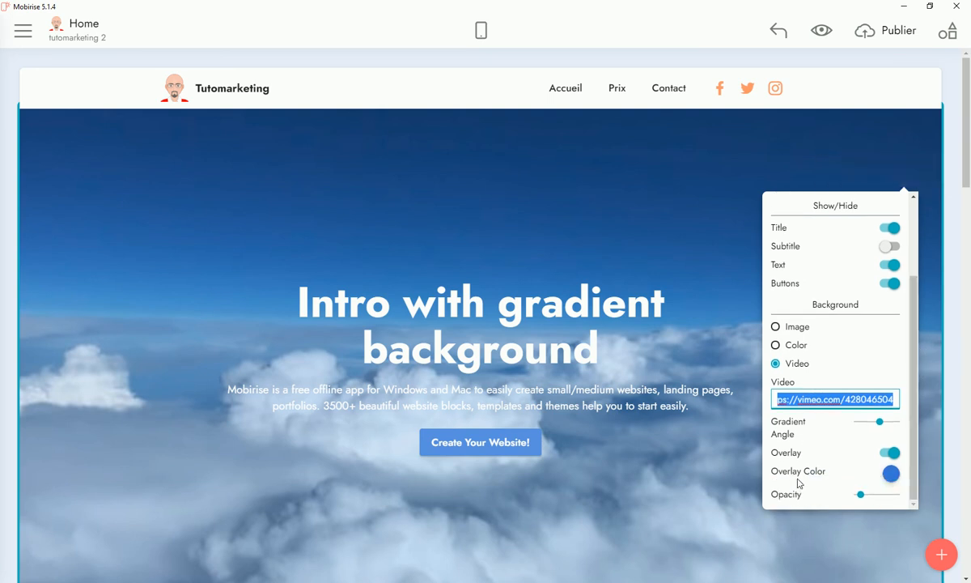
click(891, 475)
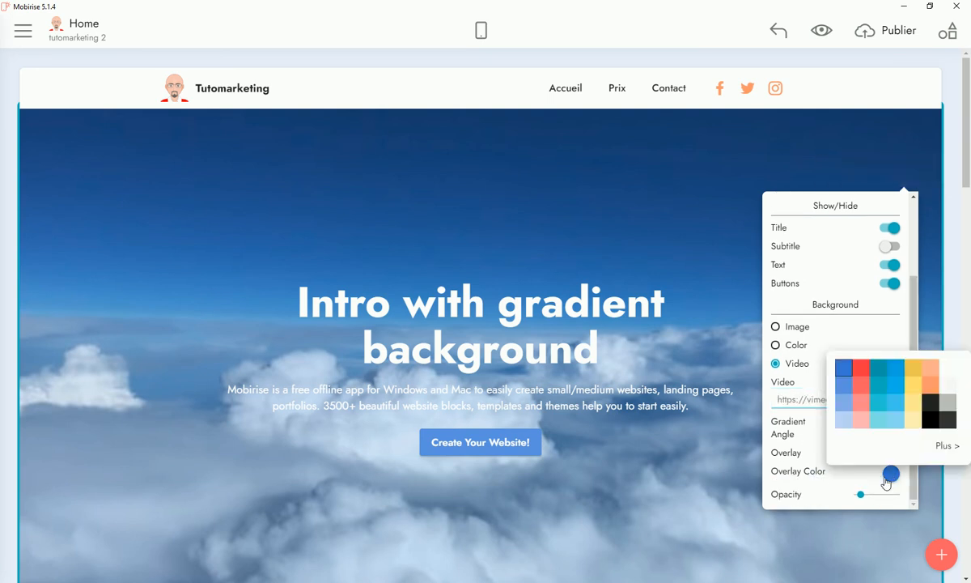
click(862, 403)
click(863, 421)
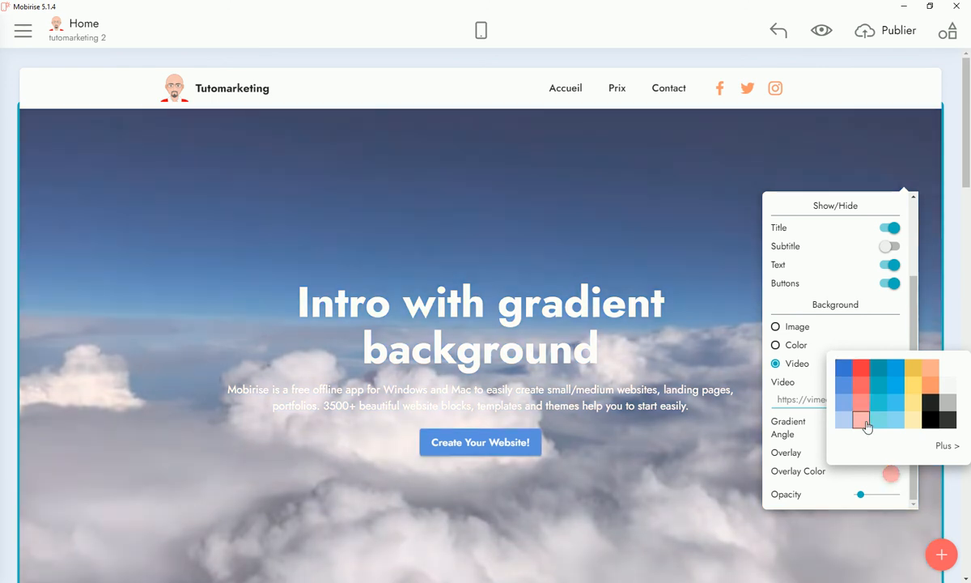
click(931, 369)
click(932, 386)
click(844, 387)
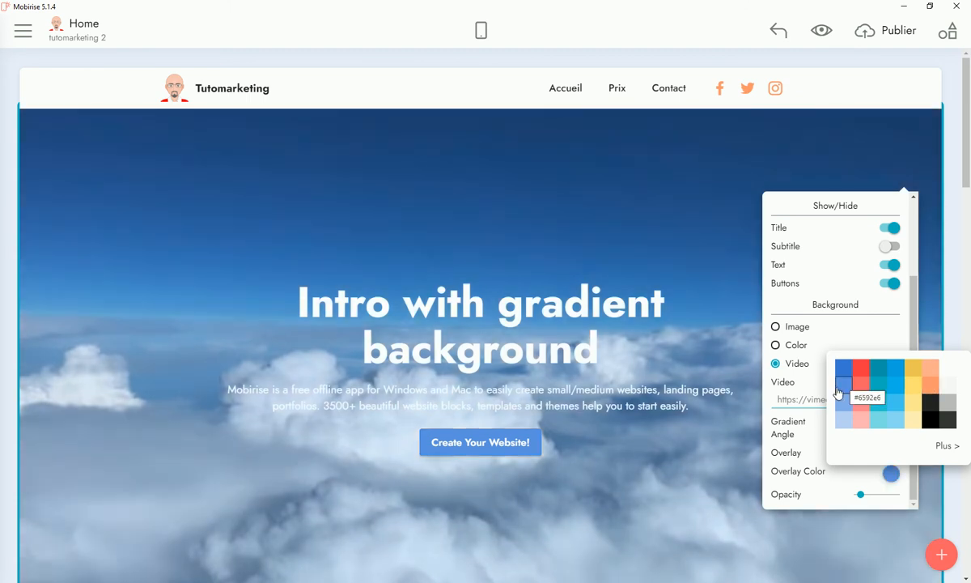
click(809, 455)
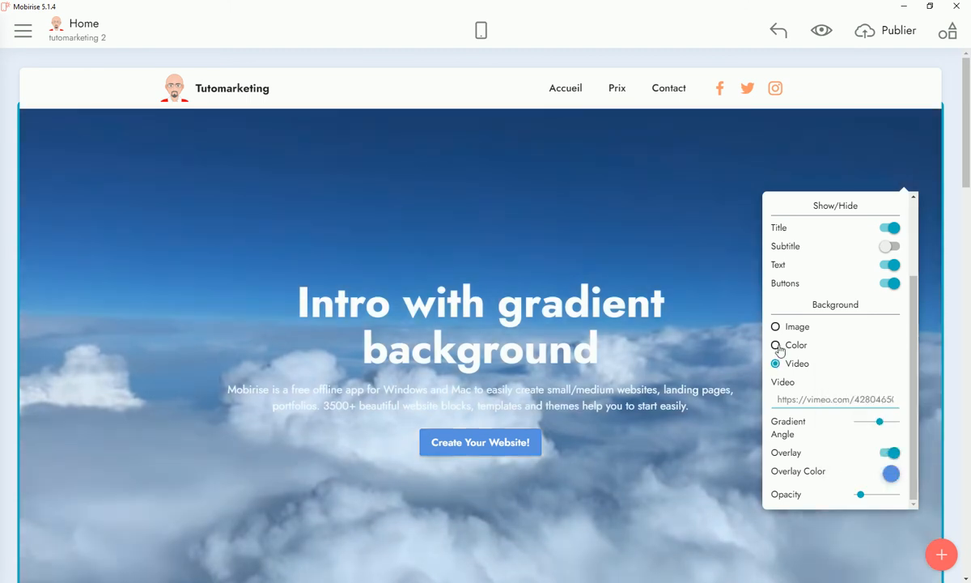
- Switch the block's background to a colour gradient, set its second colour to light orange and slightly reduce the gradient angle
click(777, 346)
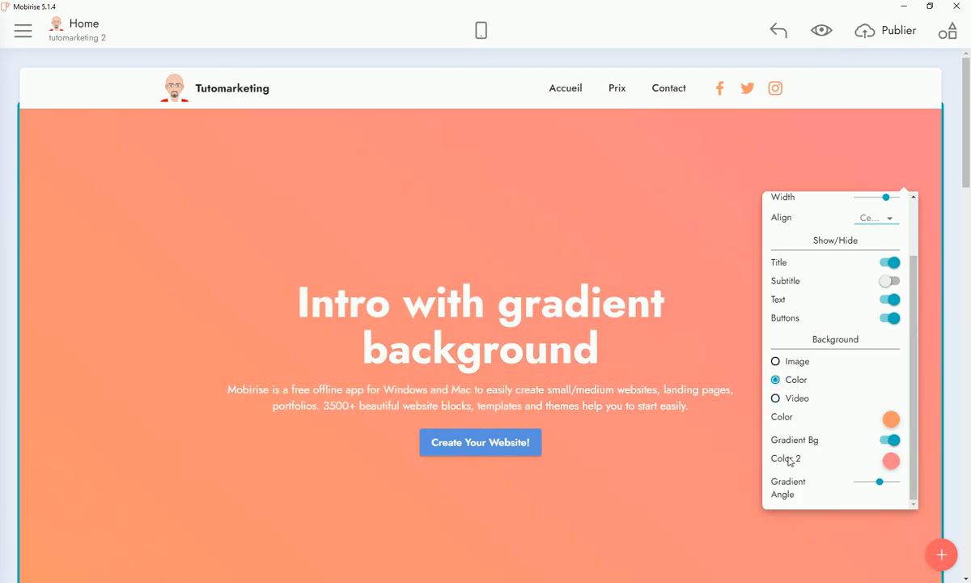
click(893, 462)
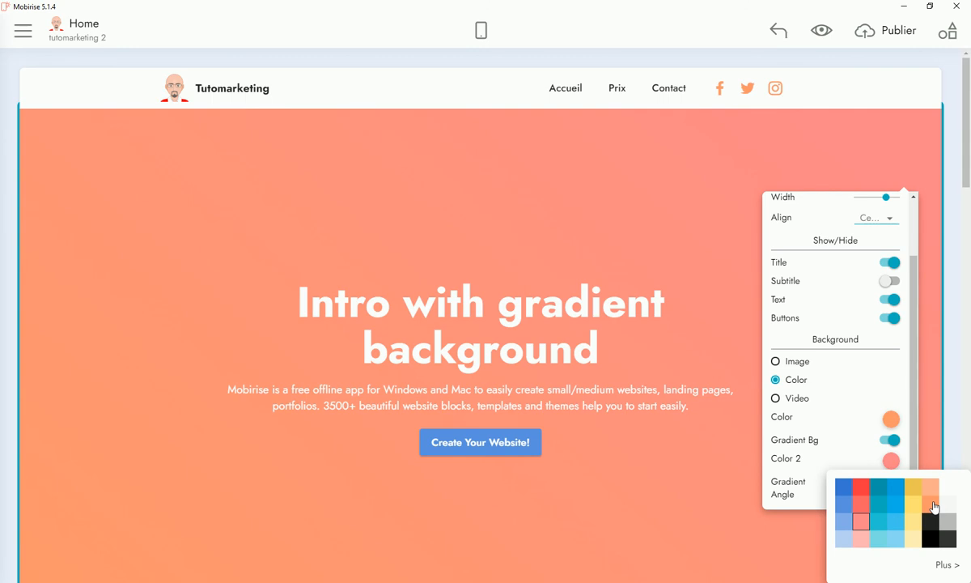
click(931, 486)
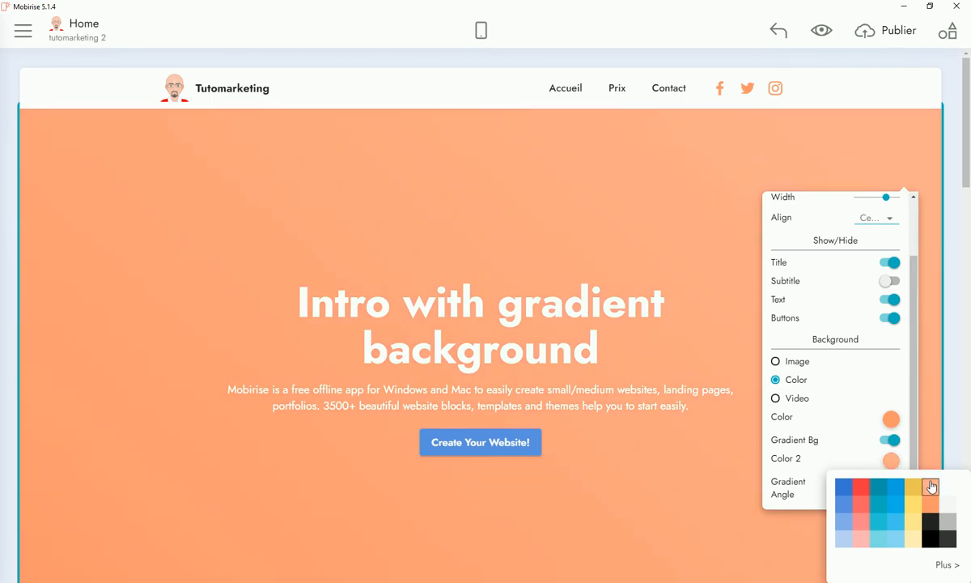
click(799, 474)
mouse_move(880, 481)
mouse_down()
mouse_move(865, 482)
mouse_move(891, 482)
mouse_move(875, 482)
mouse_up()
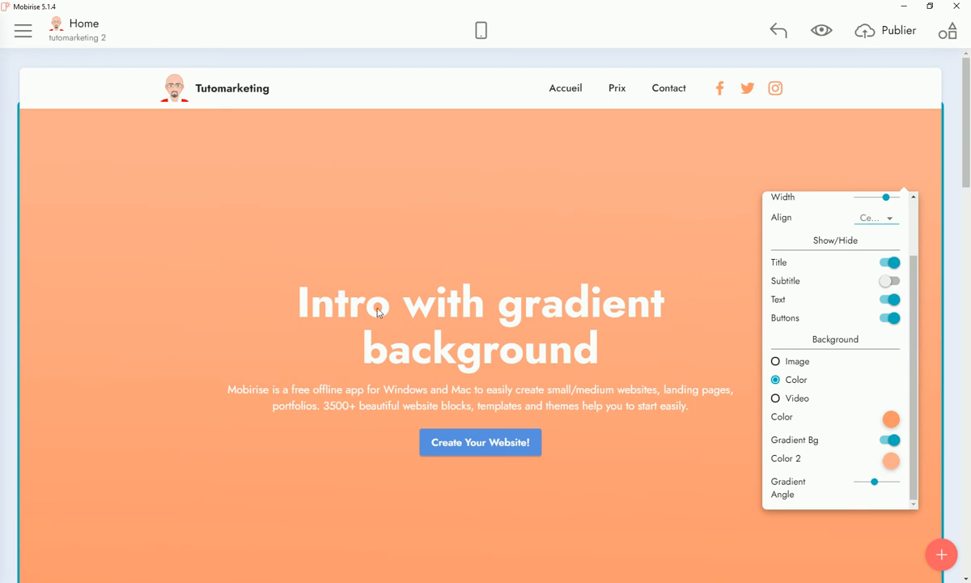
- Replace the intro block's title with "Création De Site Internet"
click(290, 293)
double_click(289, 293)
drag(399, 292, 489, 332)
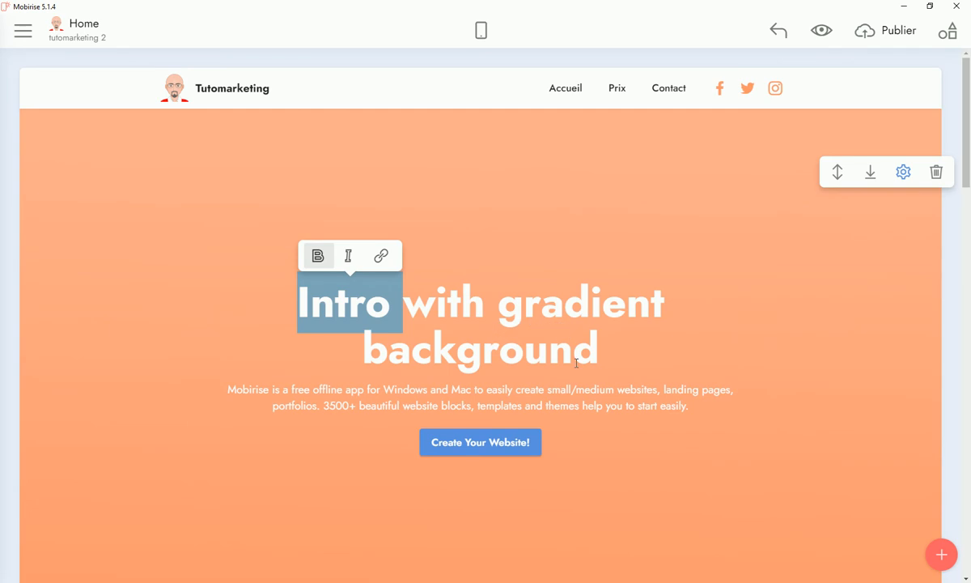
click(573, 343)
drag(310, 301, 611, 367)
key(BackSpace)
key(BackSpace)
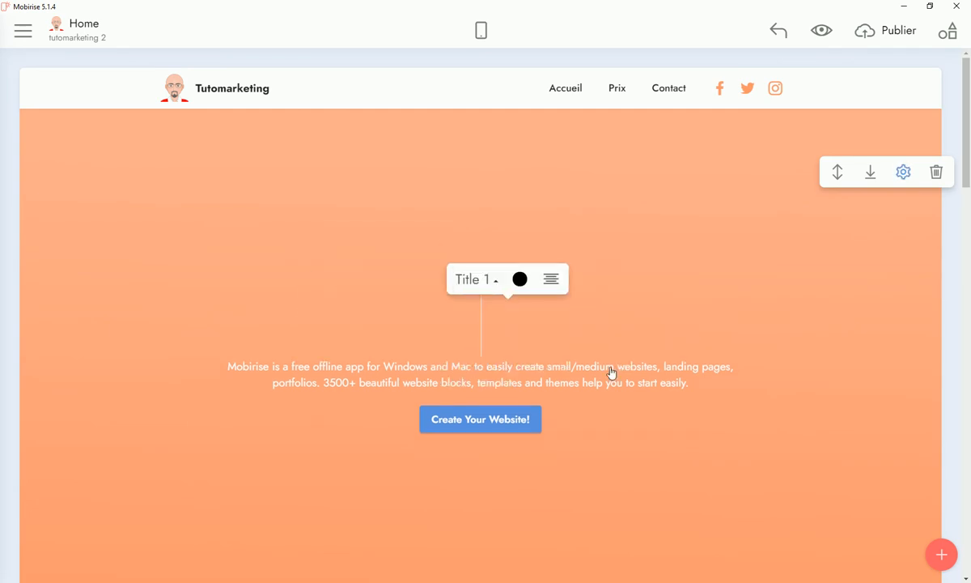
text(Créa)
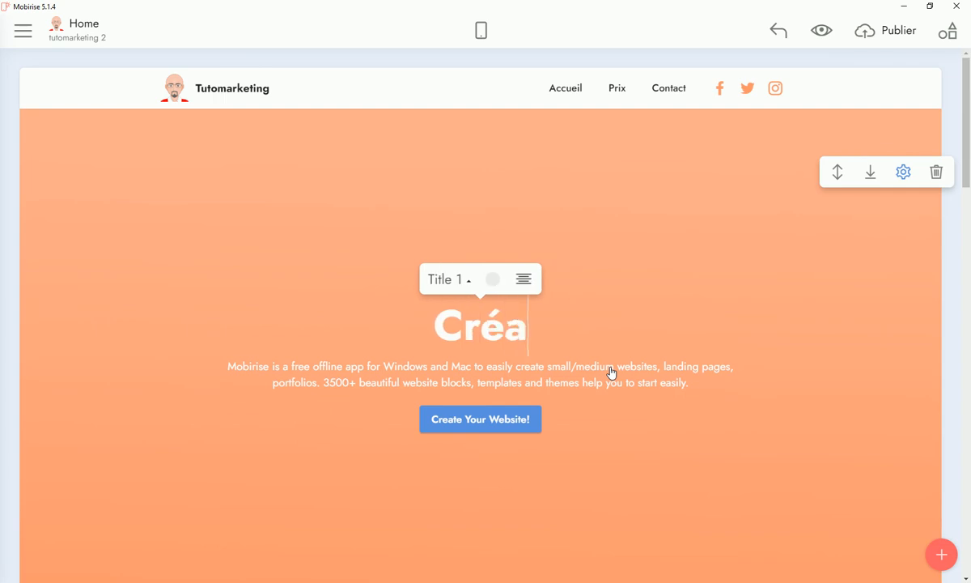
text(tion de si)
key(BackSpace)
key(BackSpace)
key(BackSpace)
key(BackSpace)
key(BackSpace)
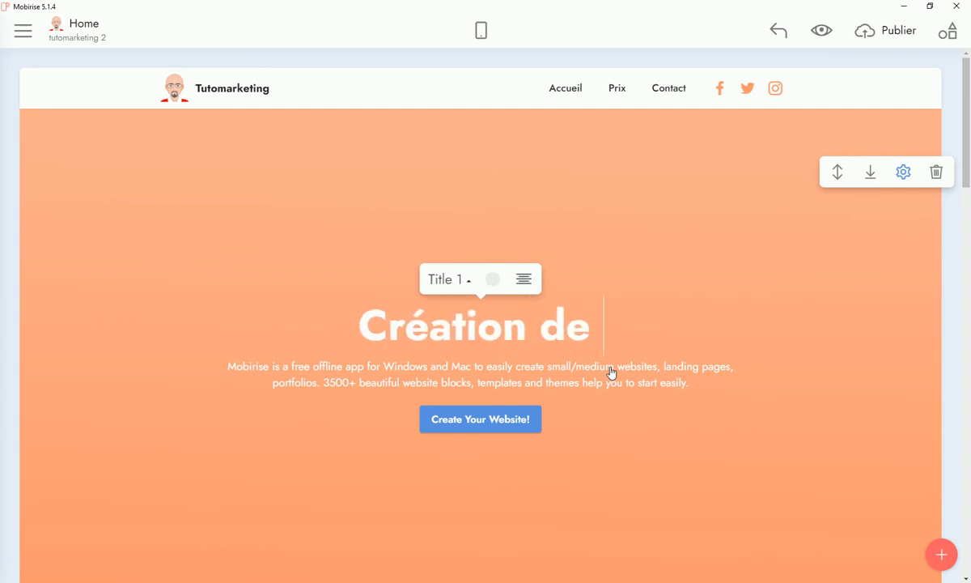
text(De S)
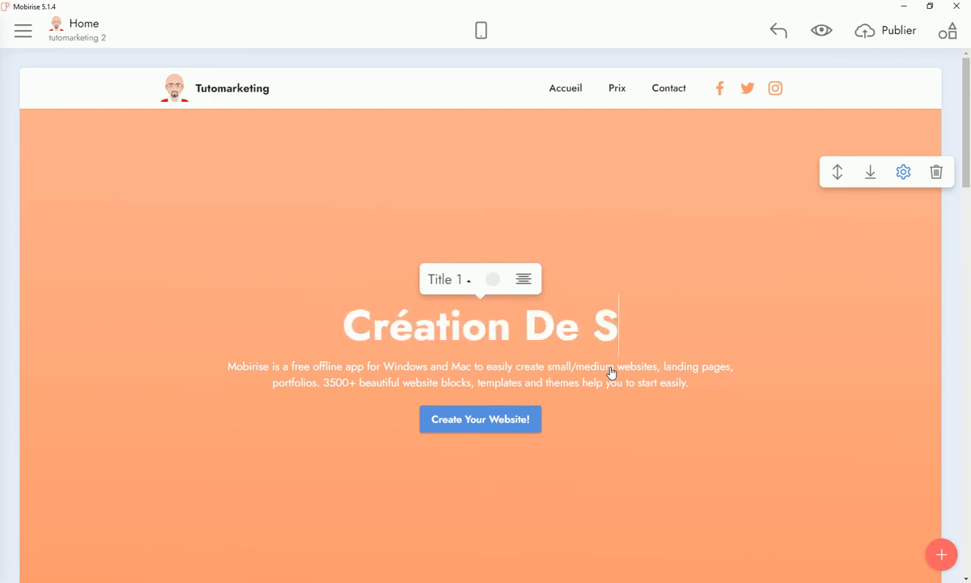
text(ite Internt)
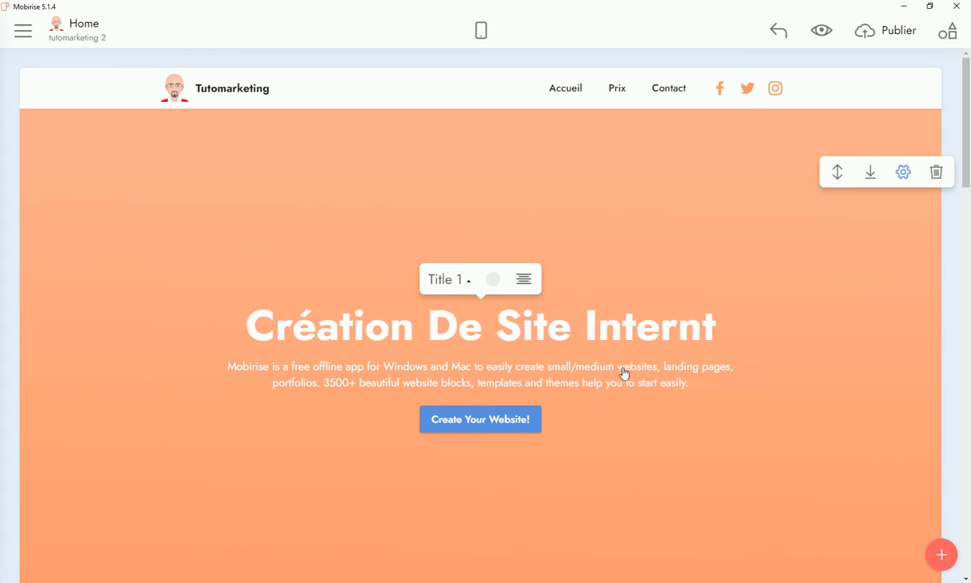
click(703, 326)
text(e)
- Replace the paragraph under the title with "Pour association et particuliers ....."
drag(228, 367, 771, 392)
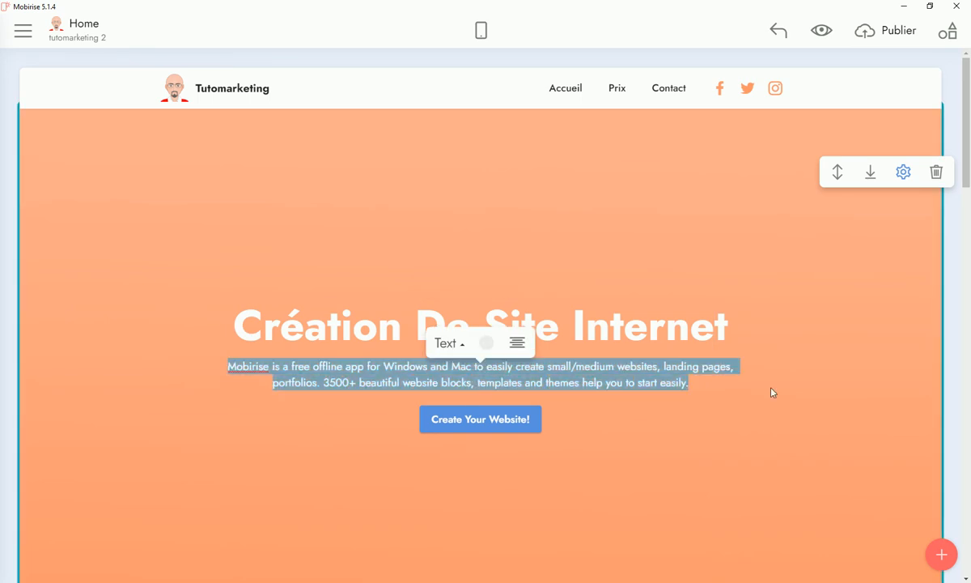
text(Pour assoc)
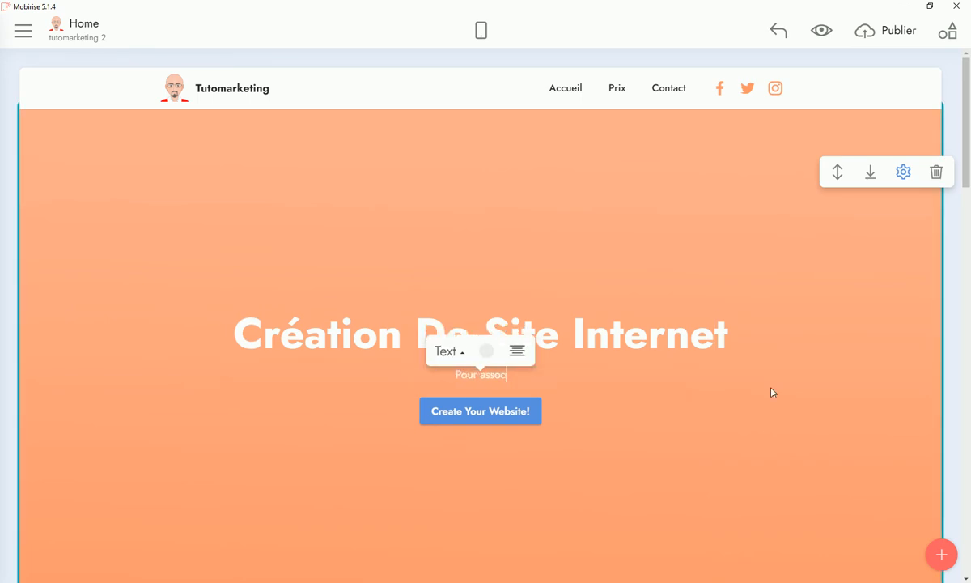
text(iation et particulie)
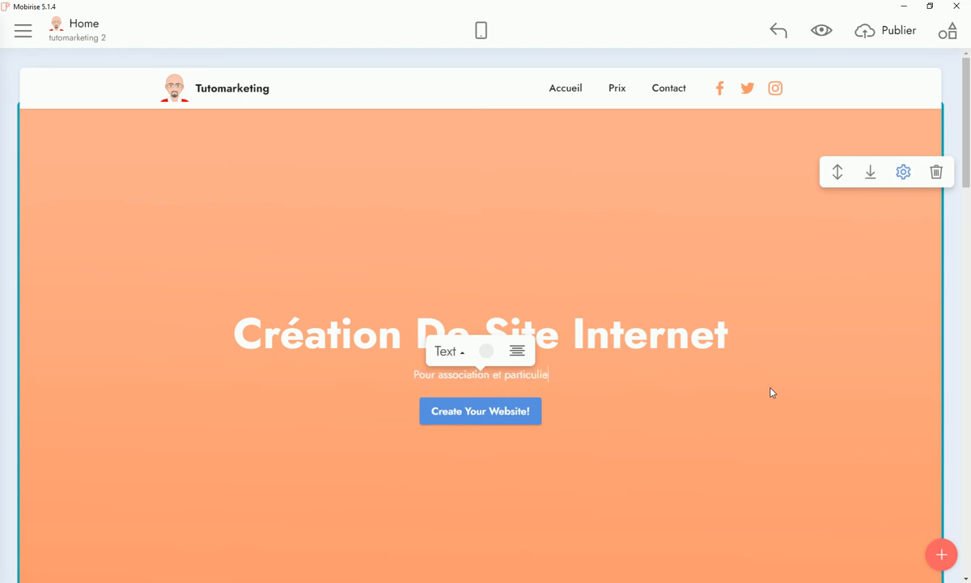
text(rs .....)
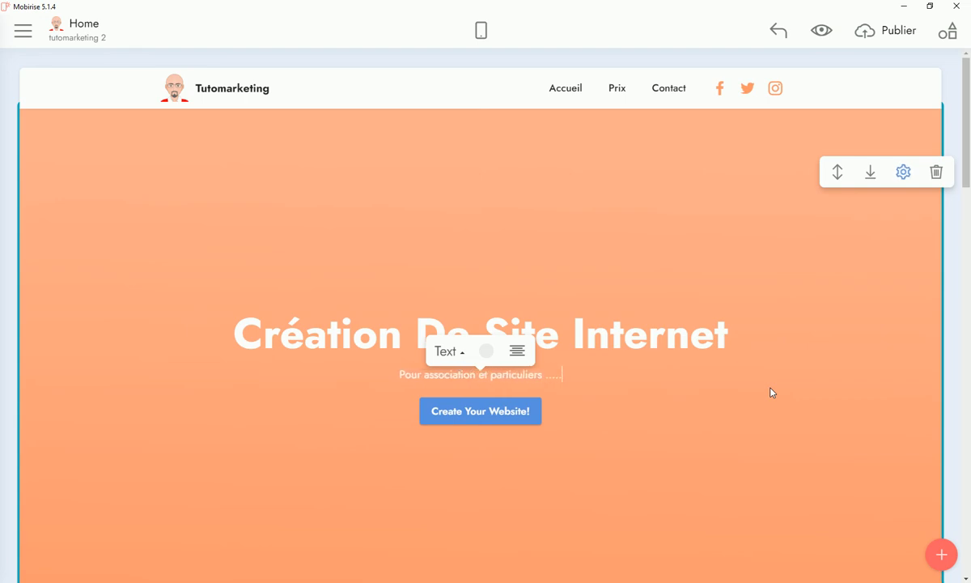
- Change the colour of the "Create Your Website!" button to solid black
click(478, 413)
click(469, 382)
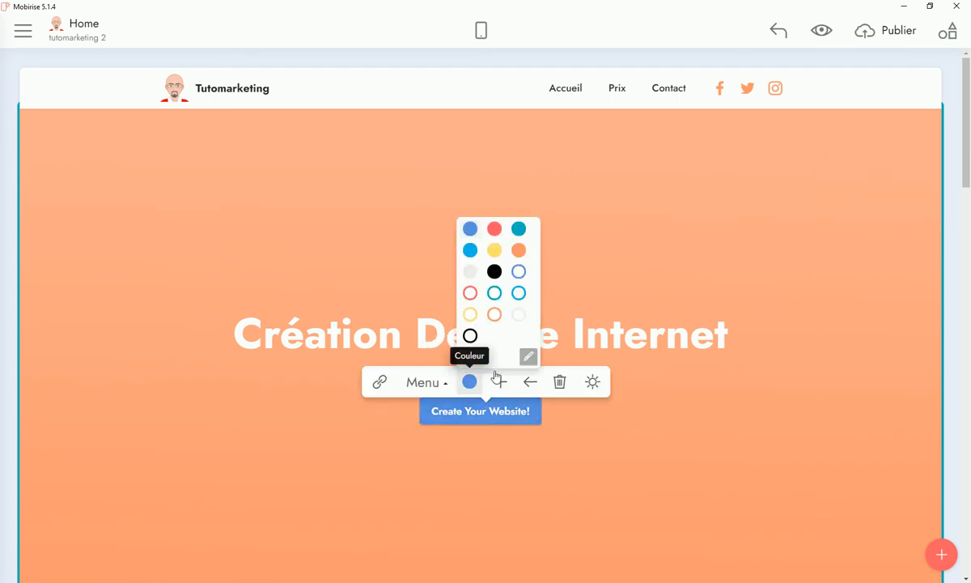
click(495, 271)
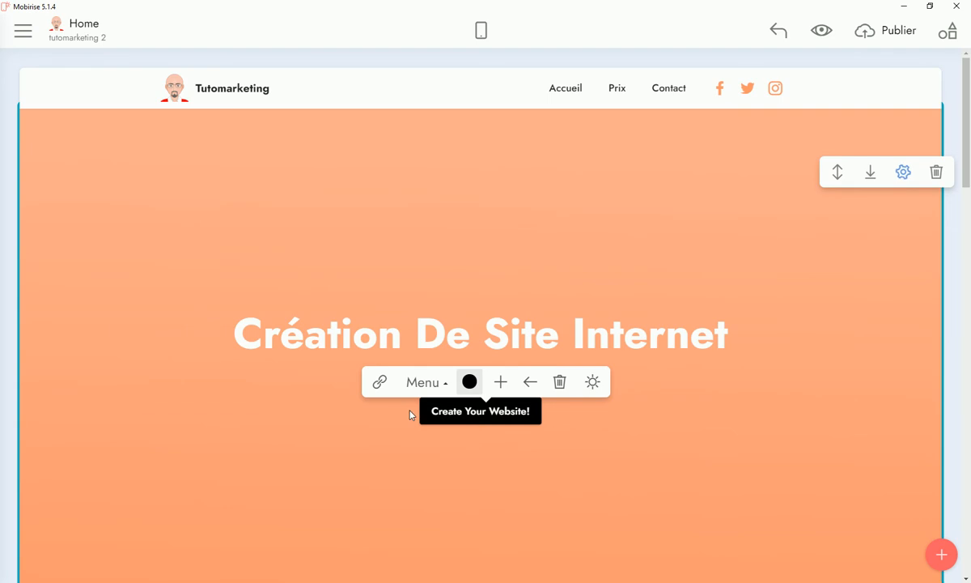
- Replace the black button's label with "CONTACT"
click(434, 412)
drag(443, 413, 549, 416)
text(Cont)
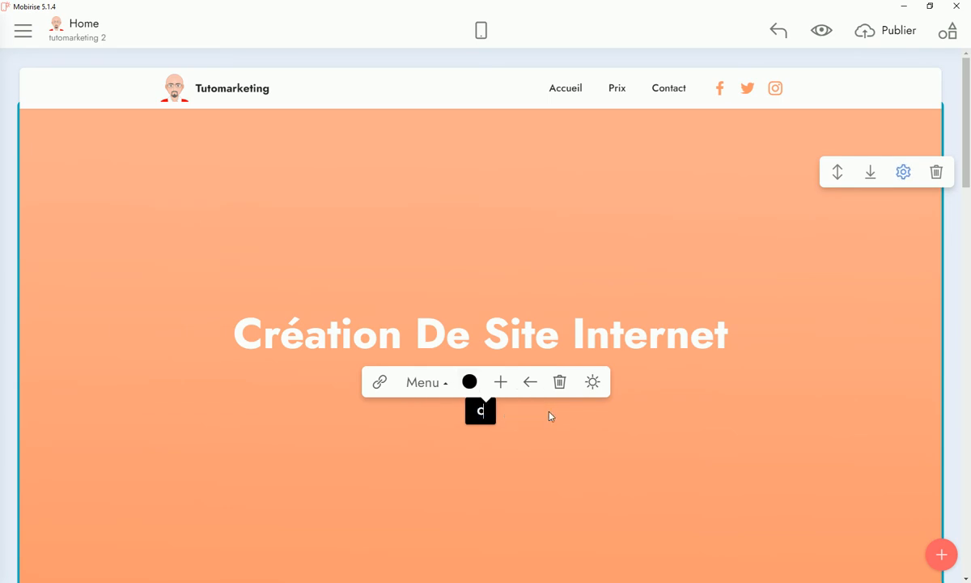
key(BackSpace)
key(BackSpace)
key(BackSpace)
text(ONTACT)
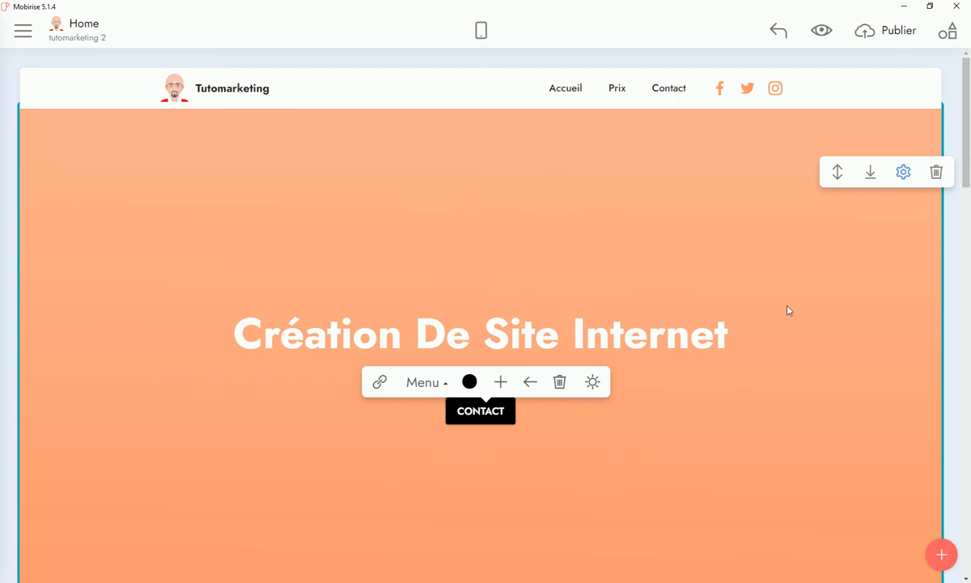
- Set the first colour of the block's background gradient to dark blue and close the block parameters
scroll(688, 320, down, 3)
scroll(524, 314, up, 3)
click(428, 402)
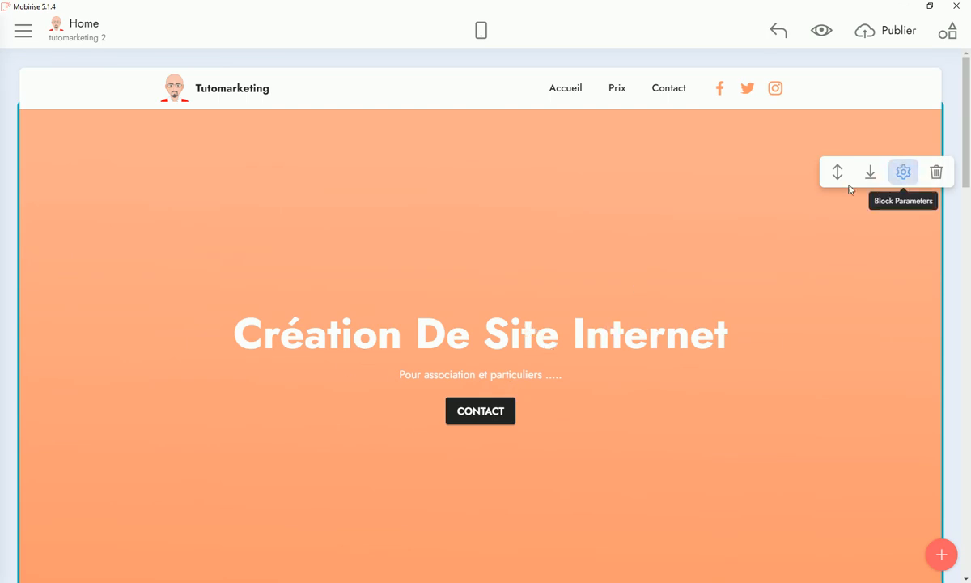
click(904, 172)
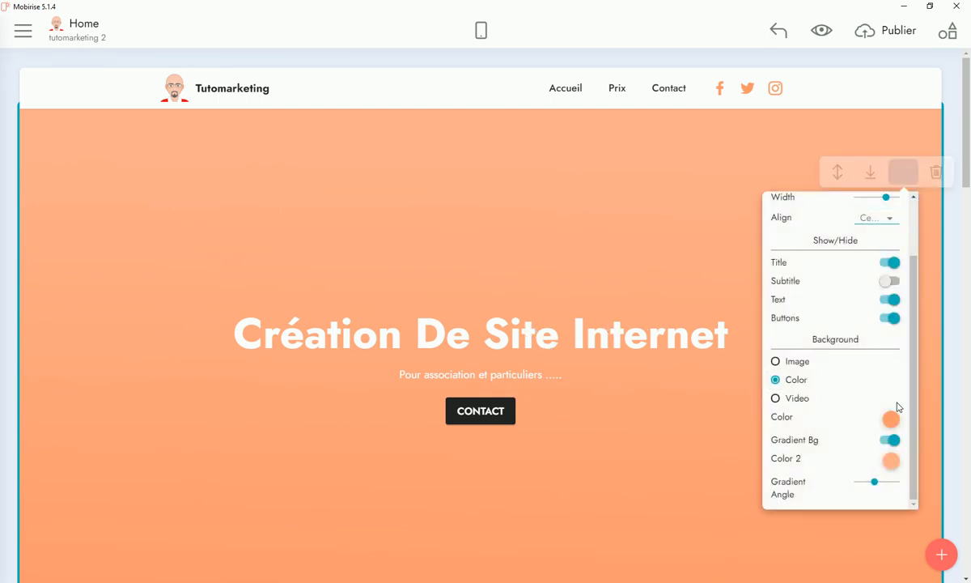
click(891, 419)
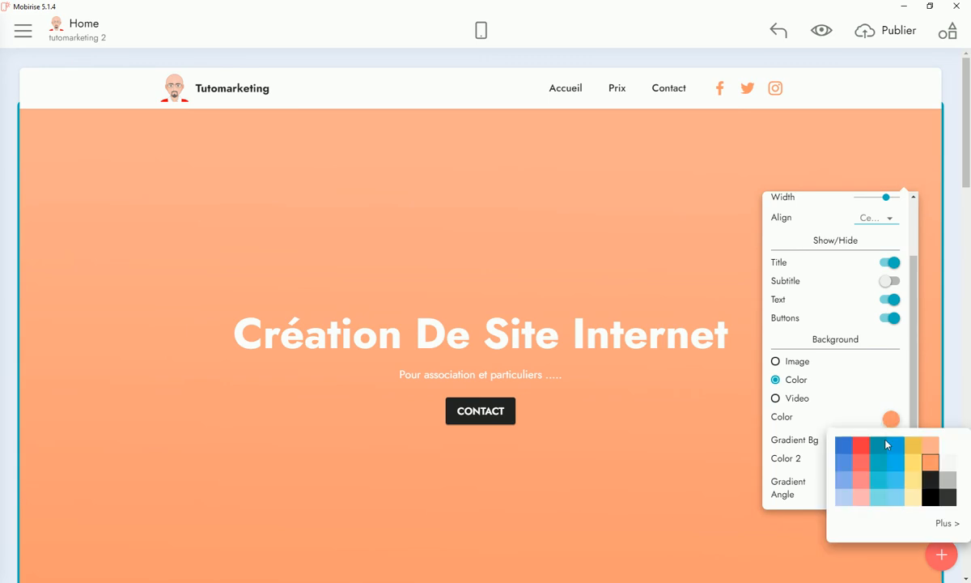
click(844, 445)
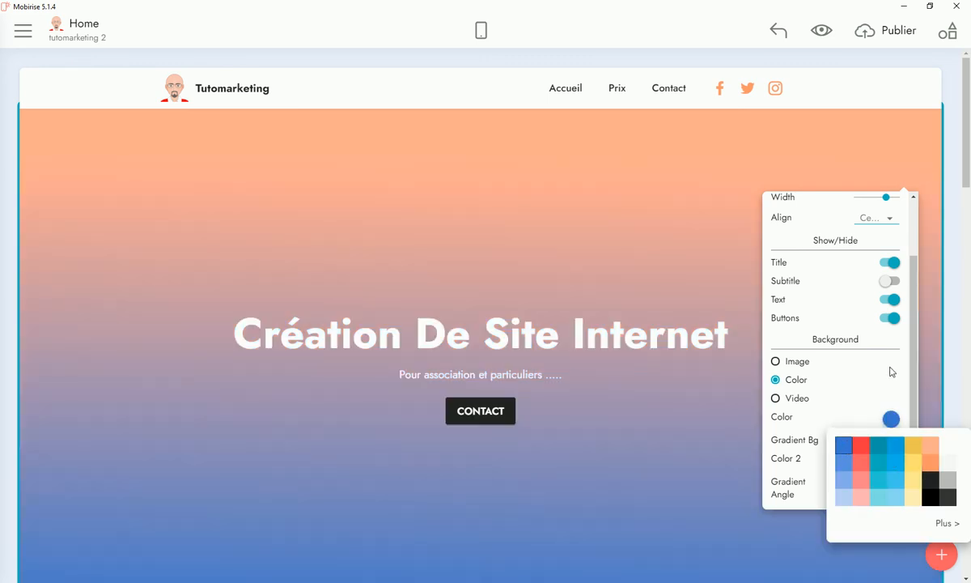
click(752, 393)
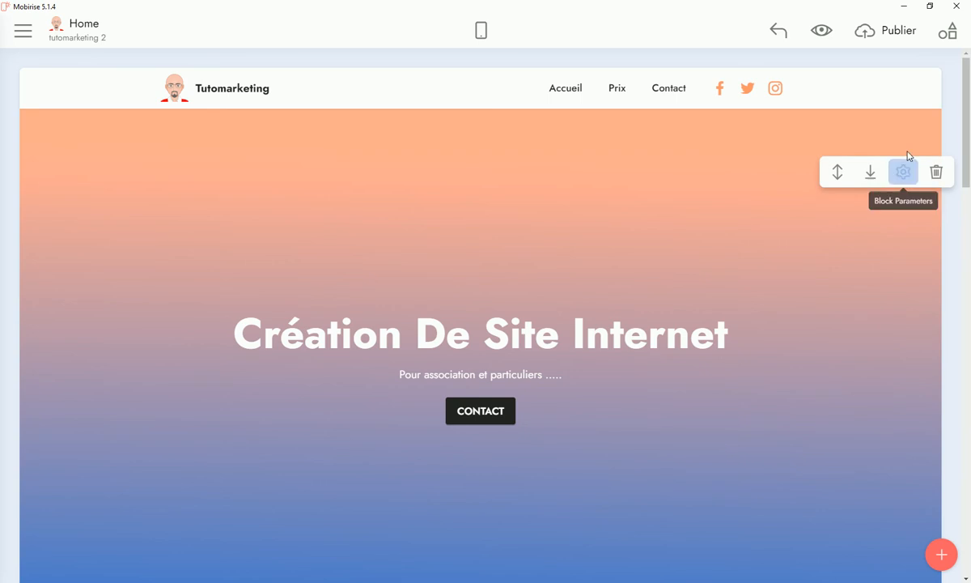
- Set the second colour of the block's background gradient to a stronger orange and close the block parameters
click(903, 171)
click(890, 460)
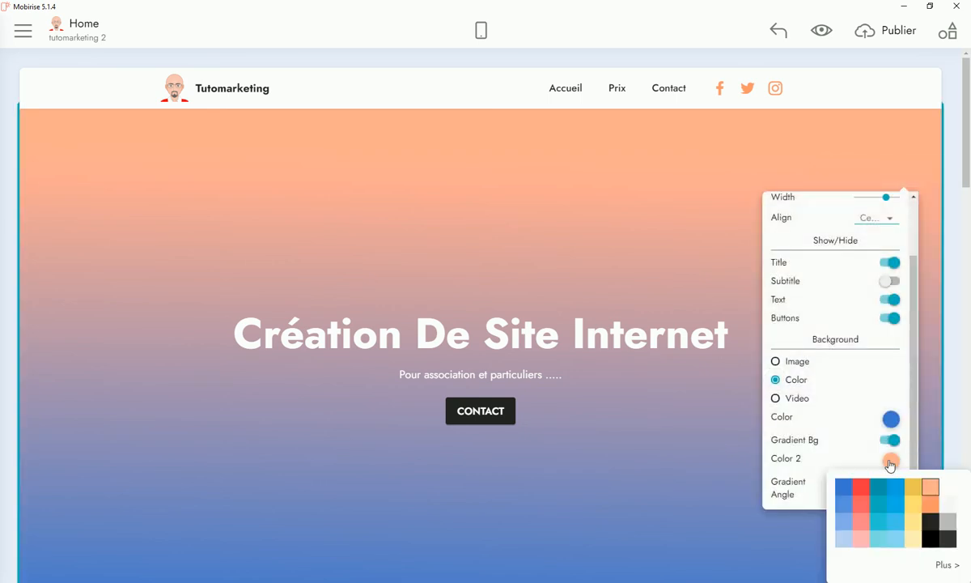
click(930, 507)
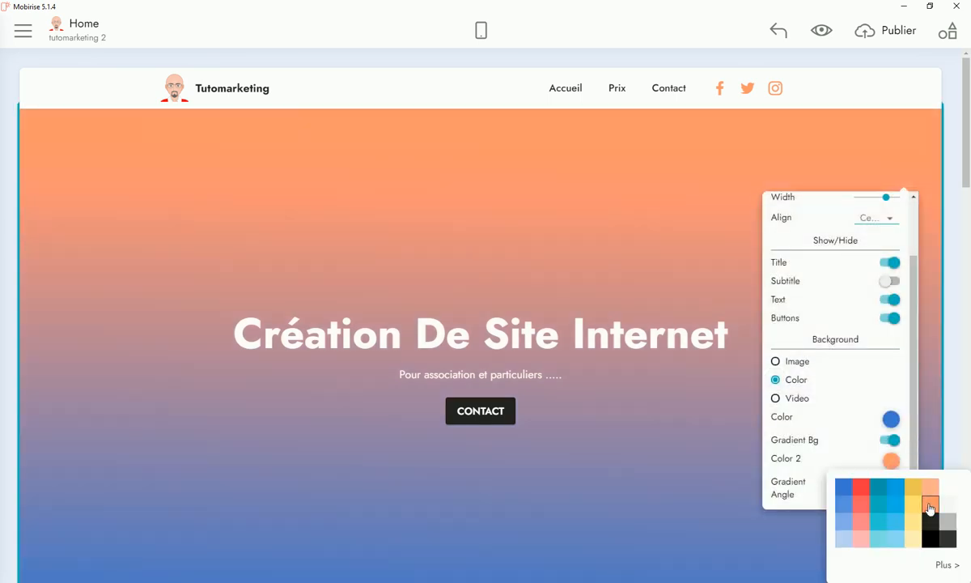
click(684, 486)
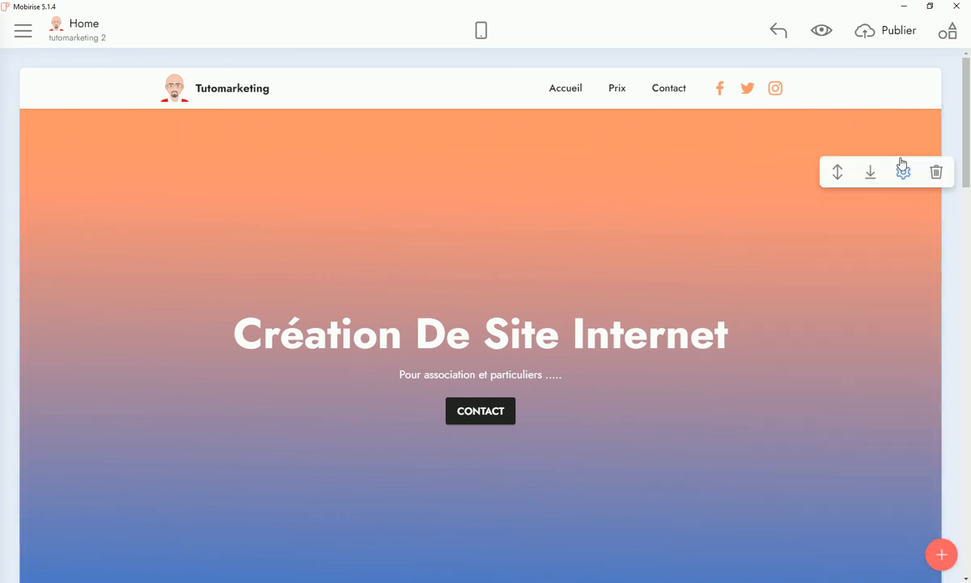
- Set the gradient's first colour to red and adjust the gradient angle to run diagonally from red at lower left to orange at upper right
click(902, 171)
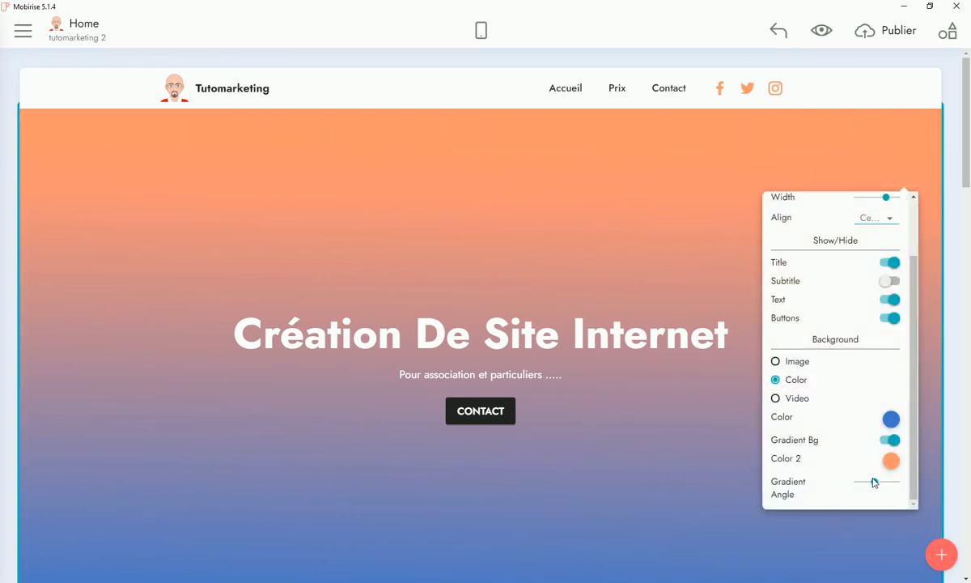
drag(874, 482, 886, 481)
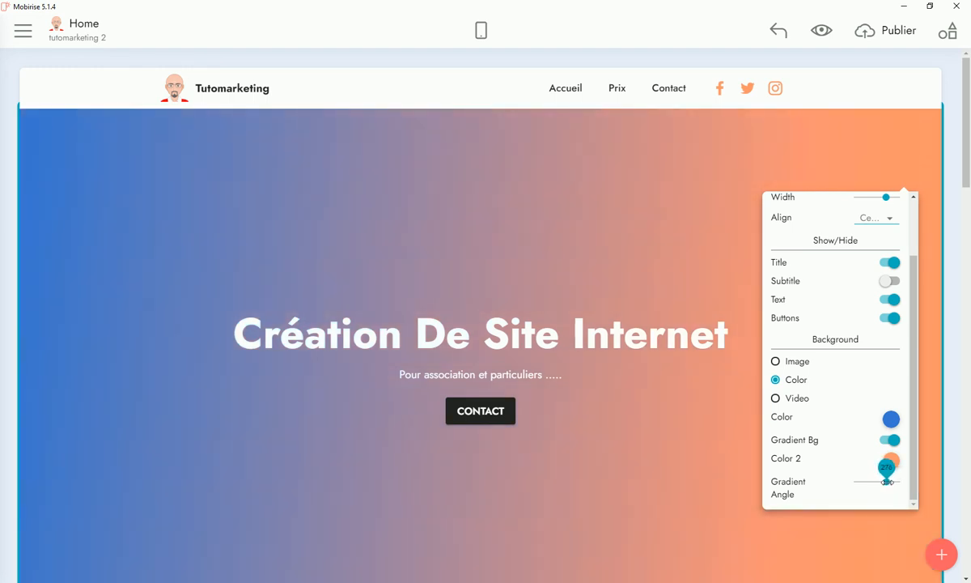
click(892, 419)
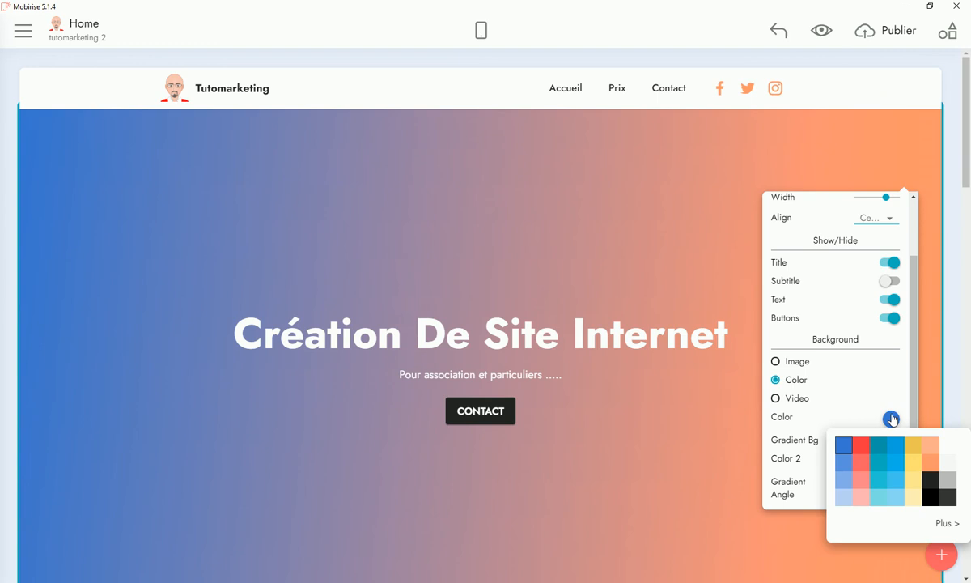
click(859, 446)
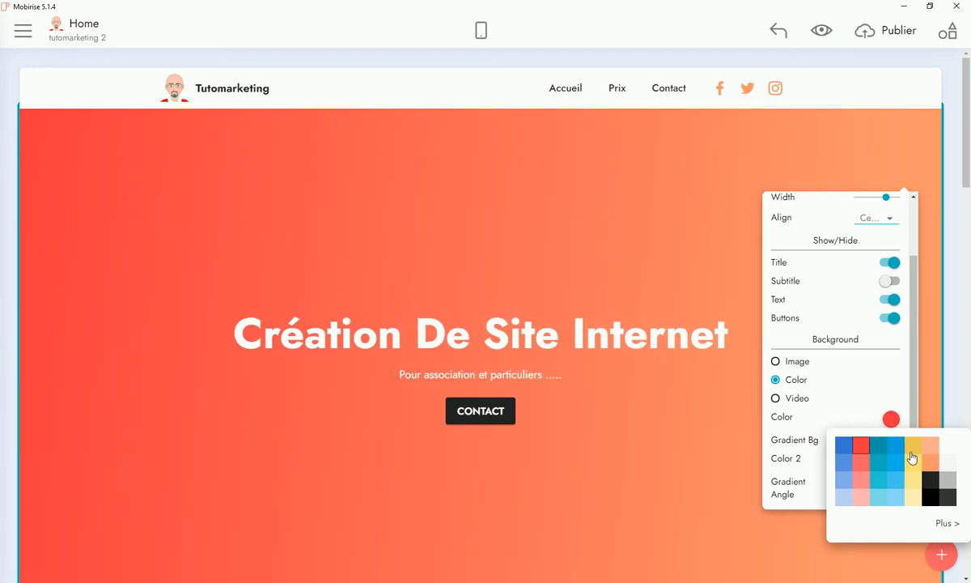
click(807, 468)
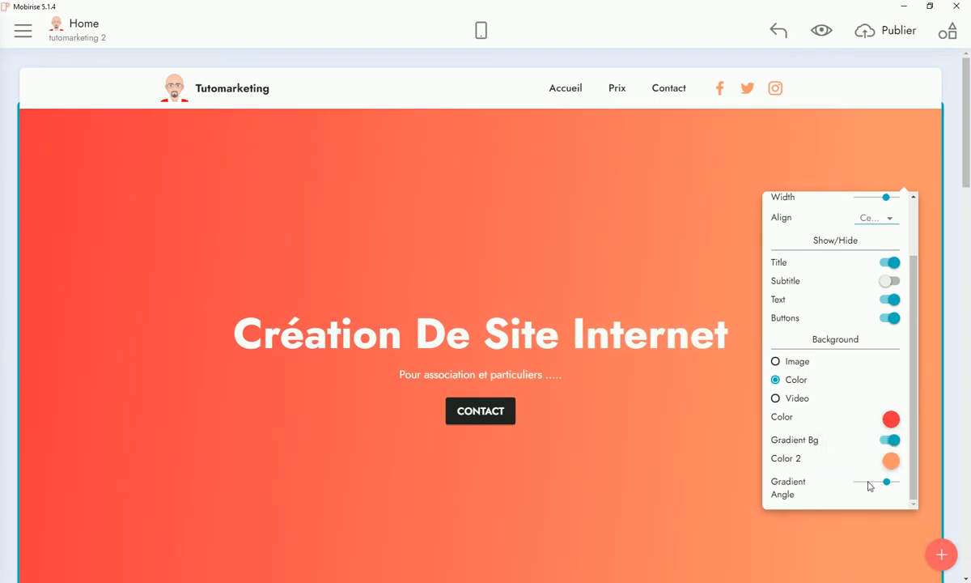
mouse_move(888, 482)
mouse_down()
mouse_move(866, 482)
mouse_move(888, 482)
mouse_move(880, 482)
mouse_up()
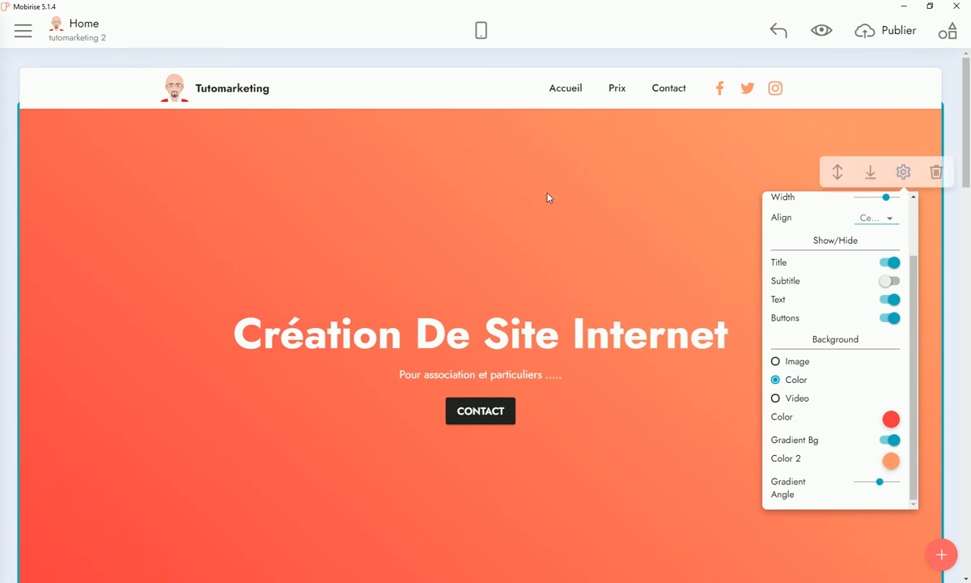
- Try the block's Full Width option, switch it back off, and choose Center again as the alignment
scroll(861, 253, up, 3)
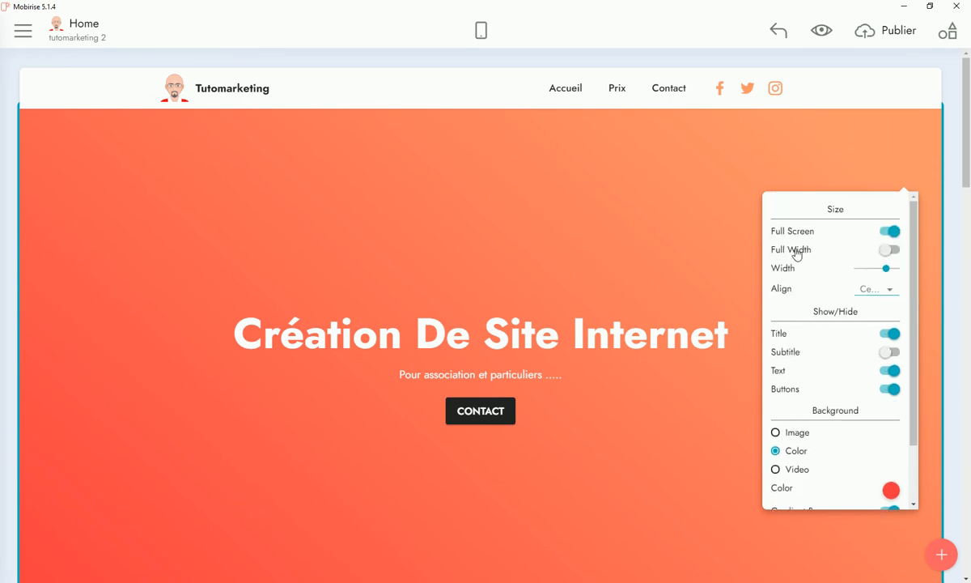
click(891, 251)
click(894, 252)
click(877, 288)
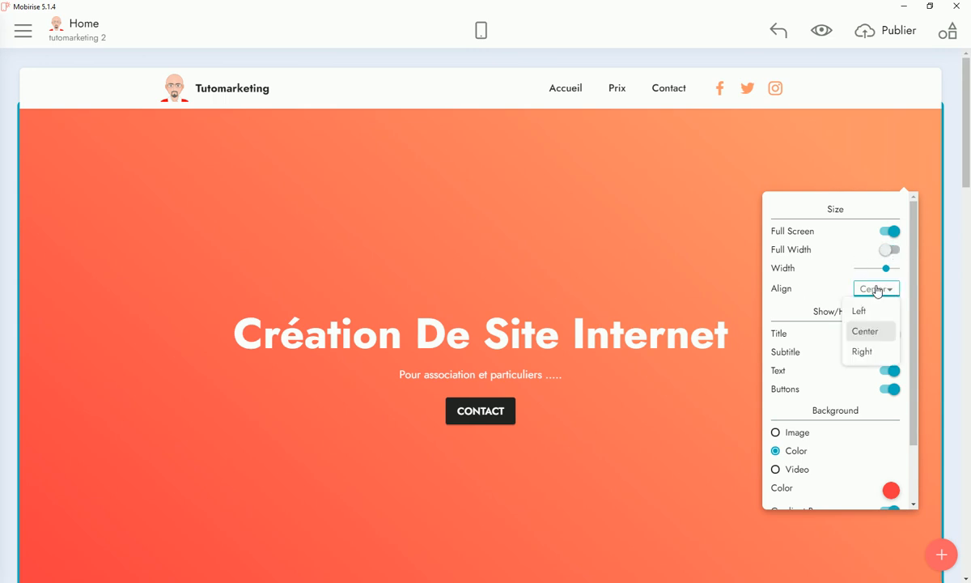
click(865, 332)
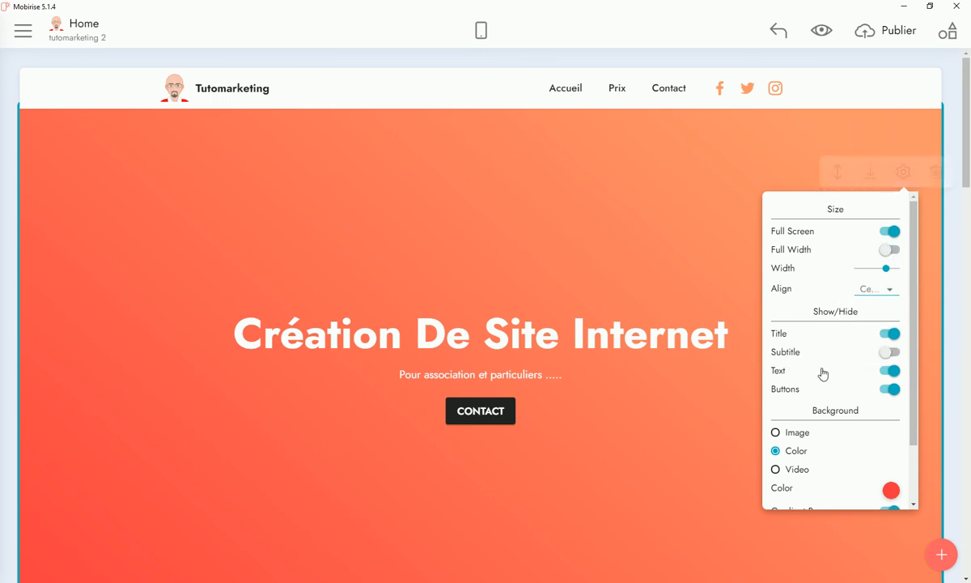
- Try hiding and restoring the block's buttons, and showing and hiding its subtitle
scroll(824, 373, down, 1)
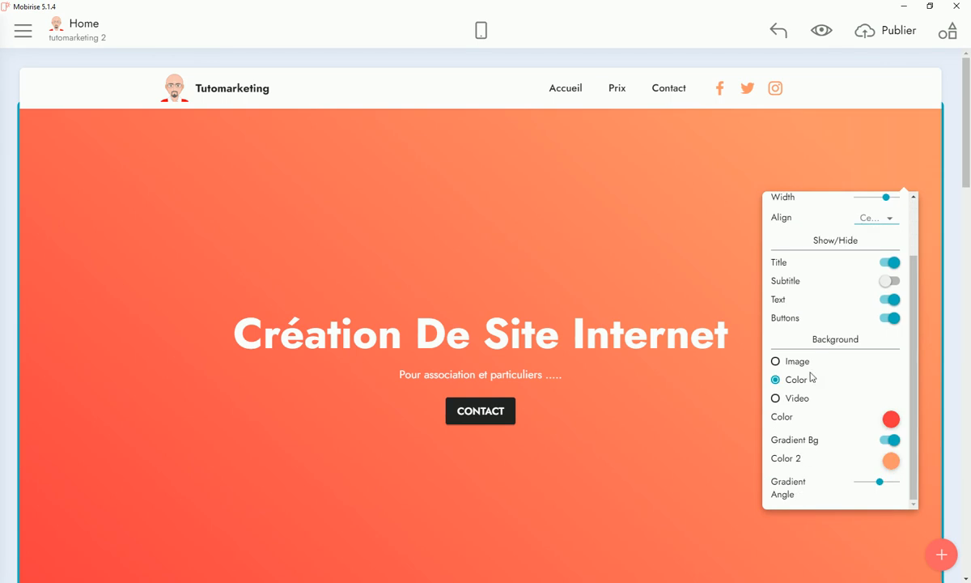
scroll(812, 377, up, 1)
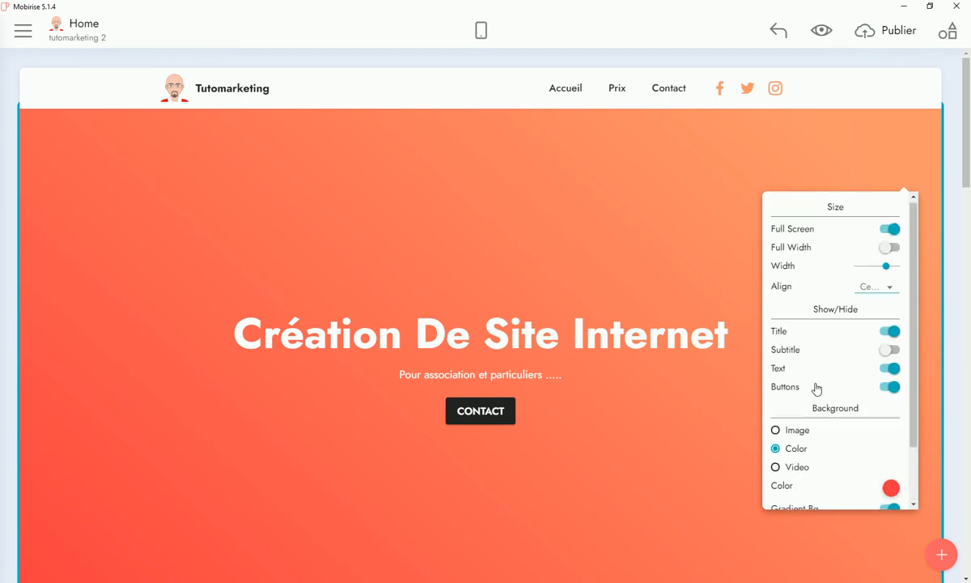
click(888, 390)
click(888, 390)
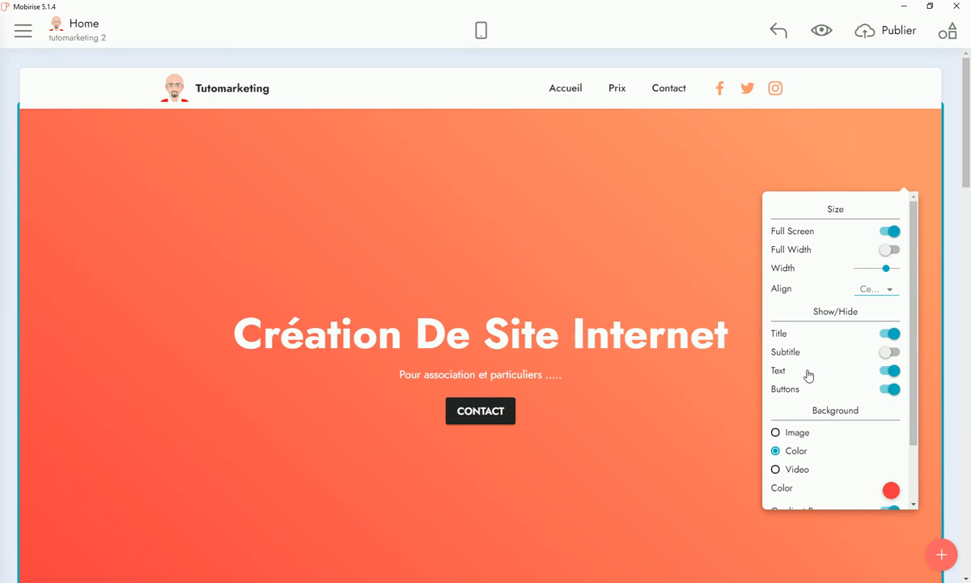
click(889, 353)
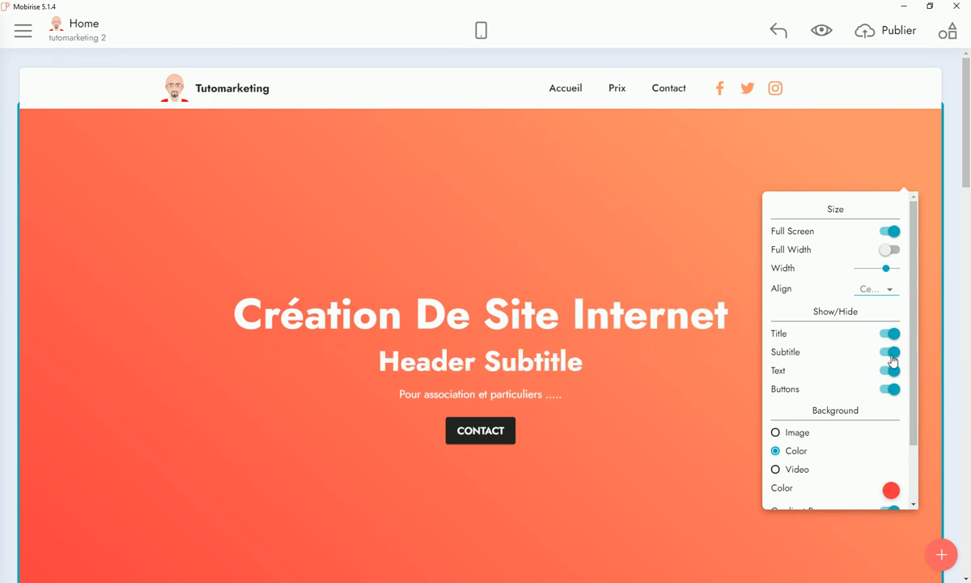
click(890, 353)
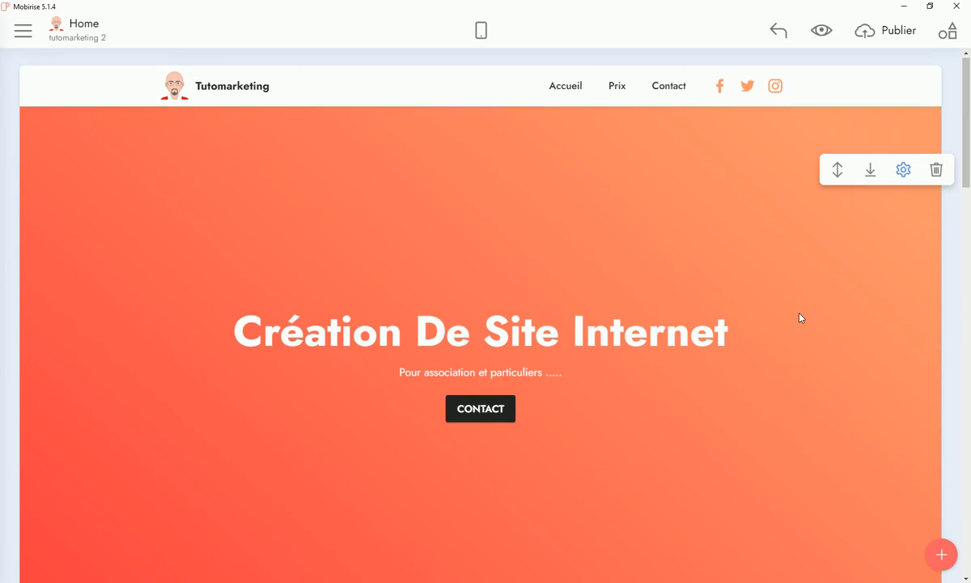
scroll(799, 318, down, 3)
scroll(800, 317, up, 3)
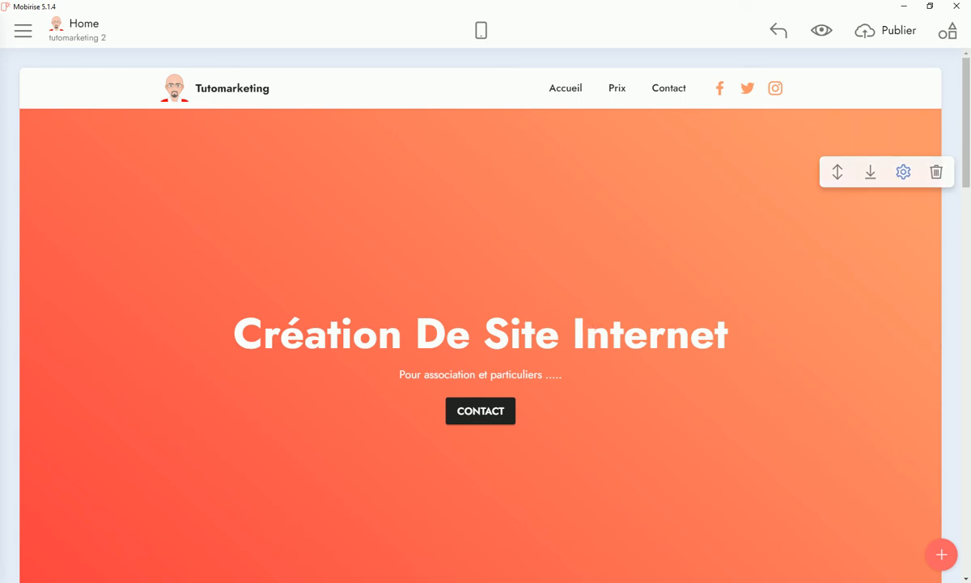
click(852, 582)
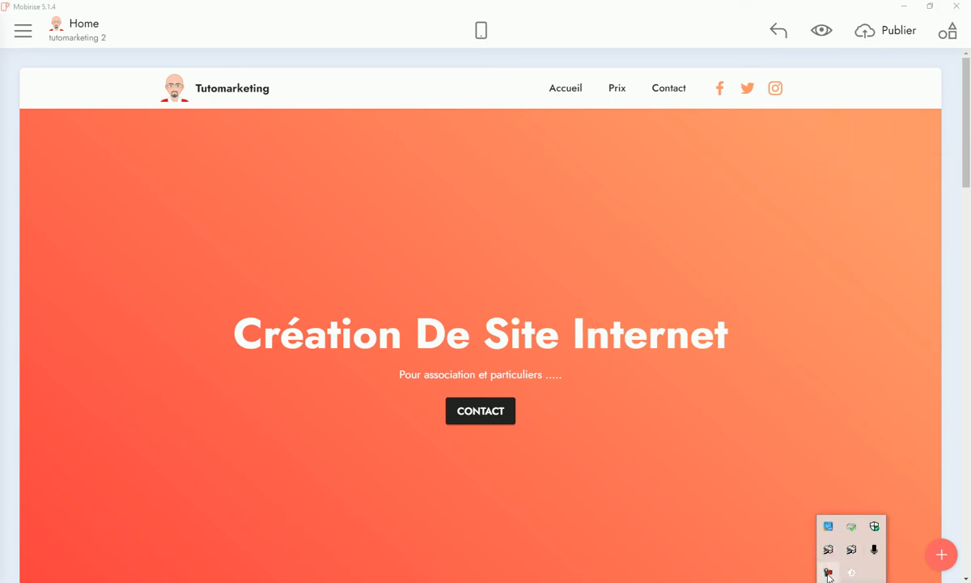